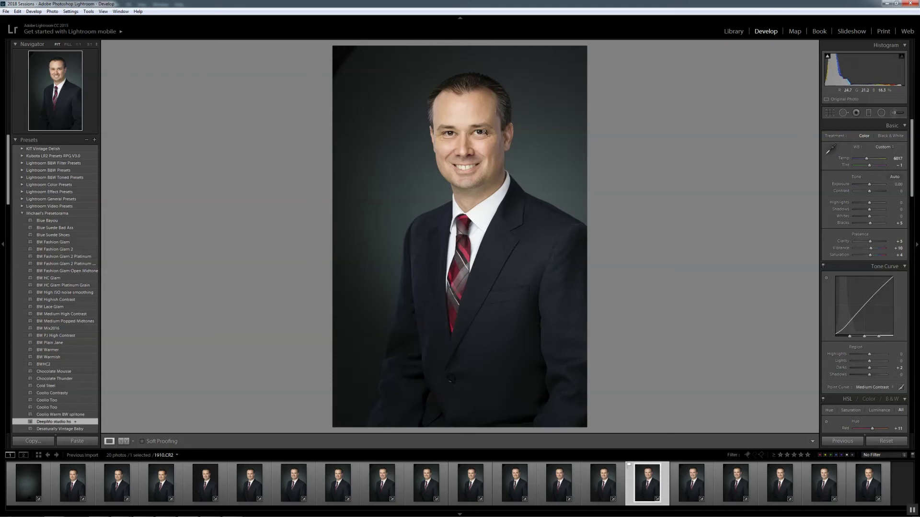
Examine the portrait's face, neck and forehead at full size
click(484, 132)
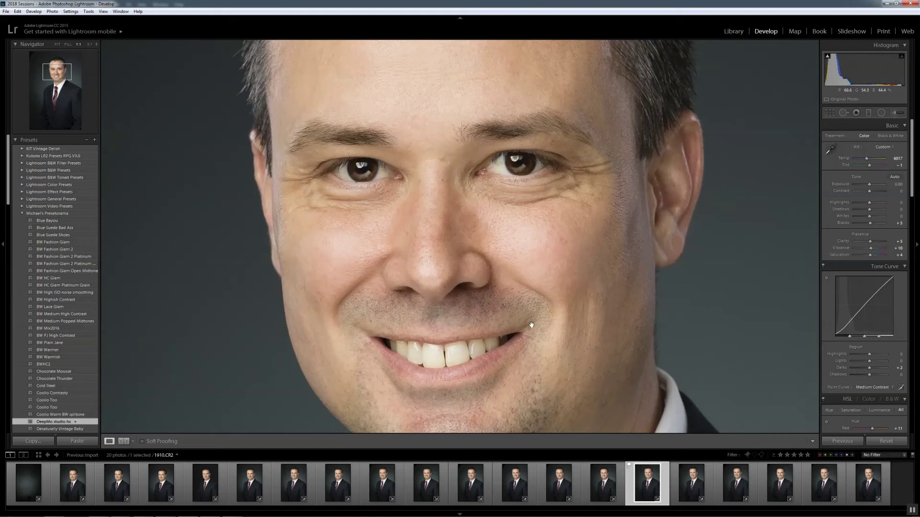
scroll(531, 325, down, 5)
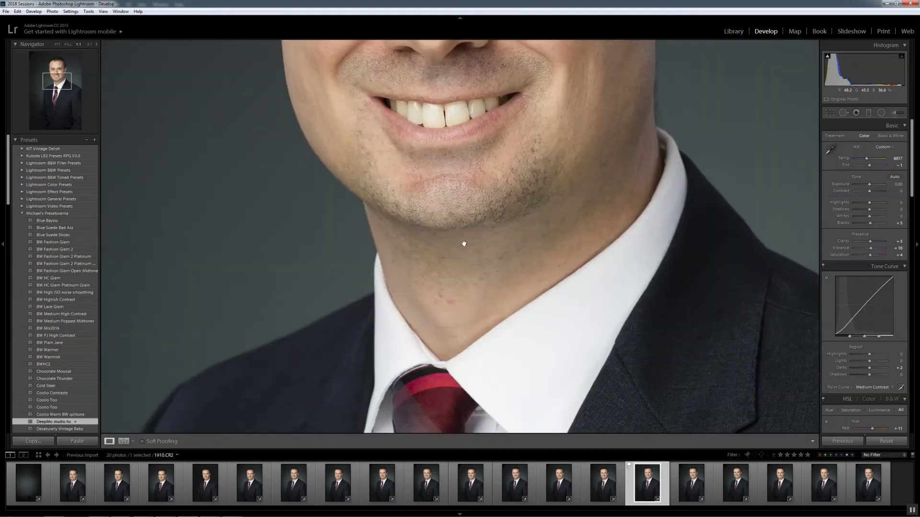
scroll(493, 237, up, 8)
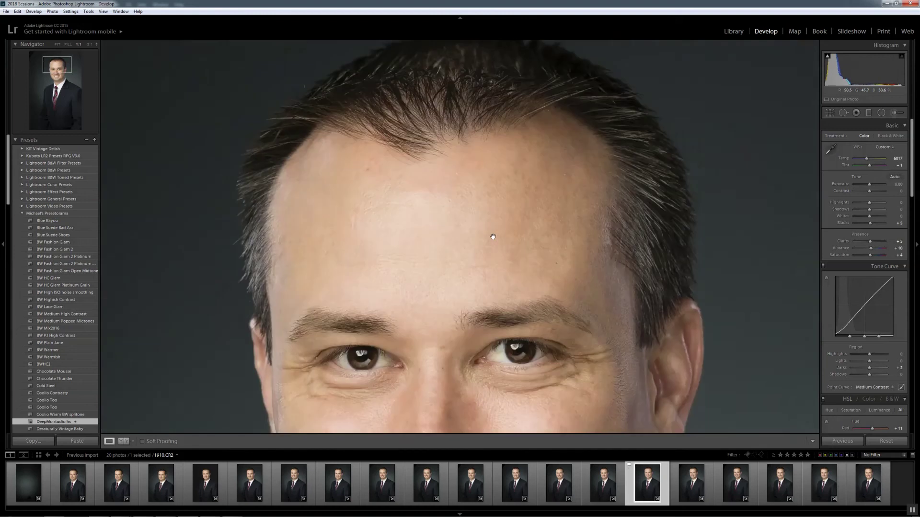
scroll(493, 237, down, 4)
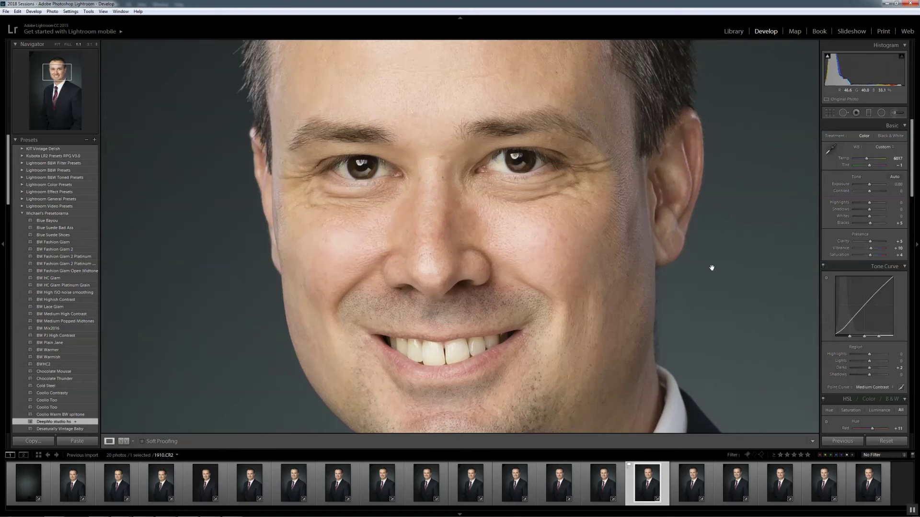
click(603, 202)
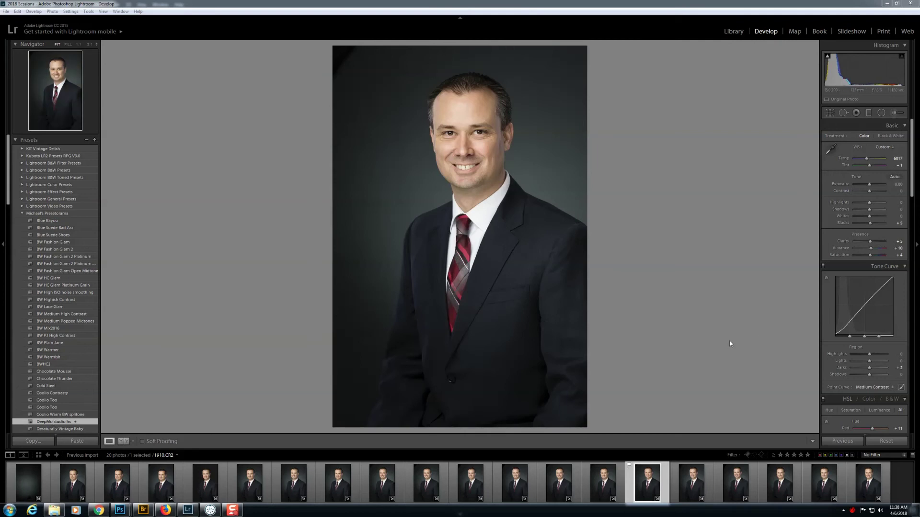
Reset the photo's develop settings and reapply the DeepMo studio hs preset to compare the portrait with and without it
click(886, 441)
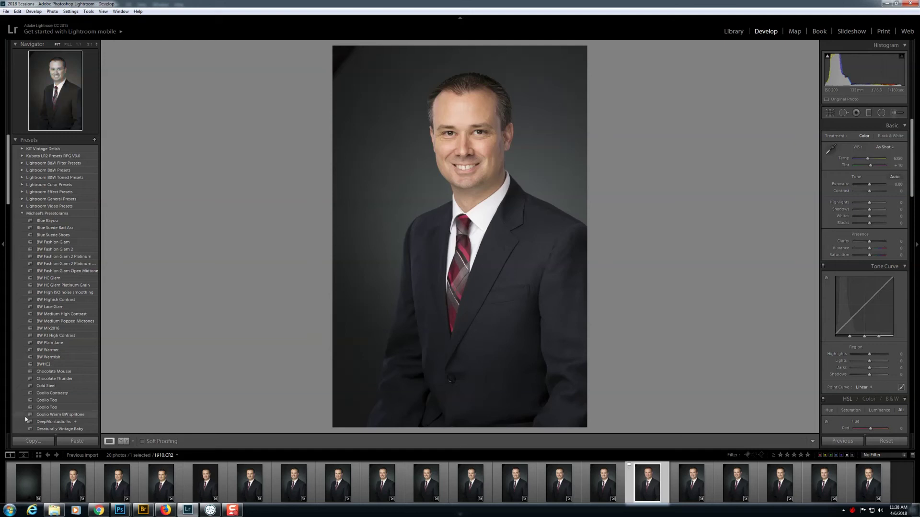
click(59, 422)
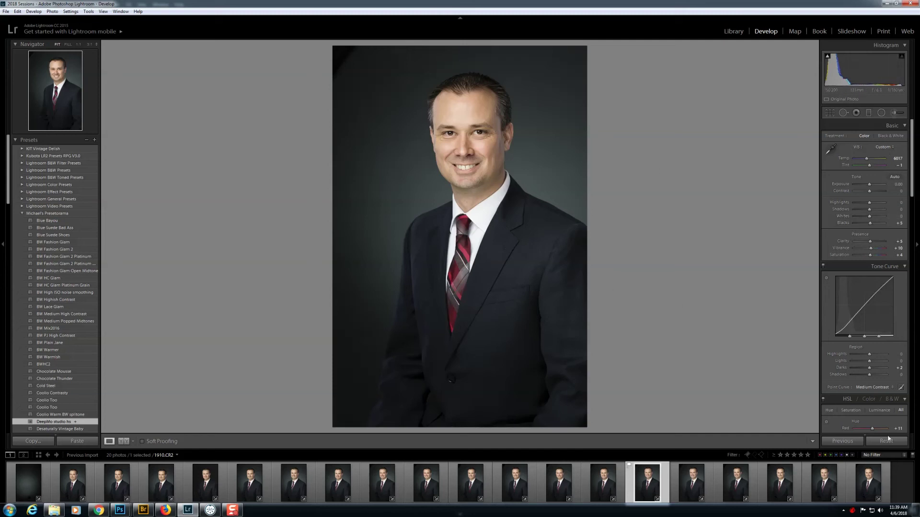
click(886, 441)
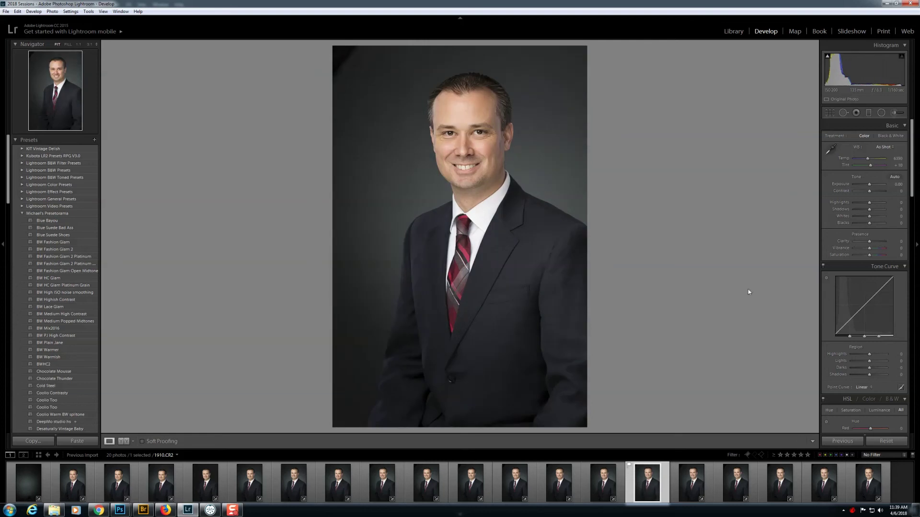
key(ctrl+z)
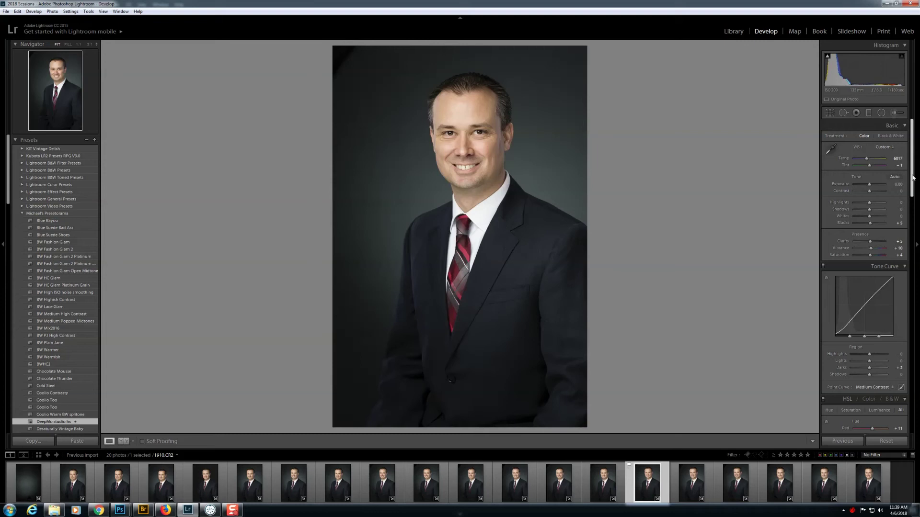
Examine the photo's hue, saturation and luminance adjustments
drag(913, 178, 917, 235)
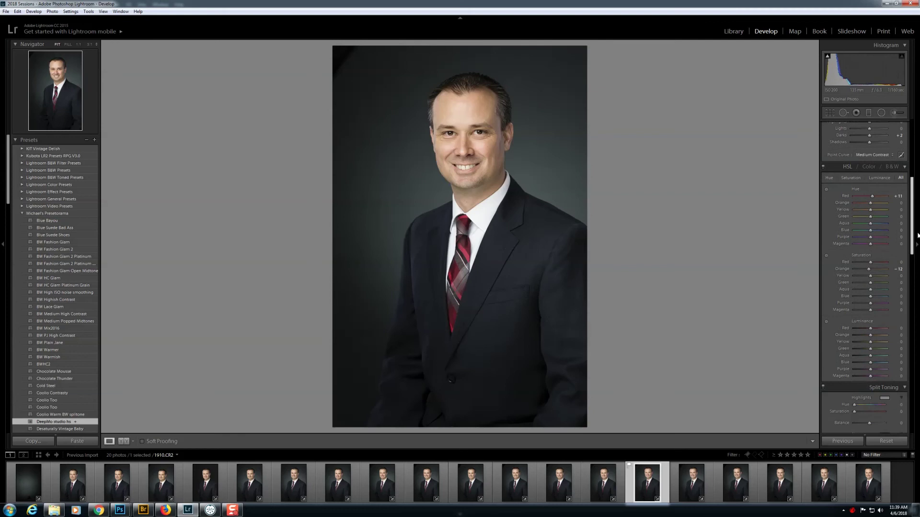
click(917, 235)
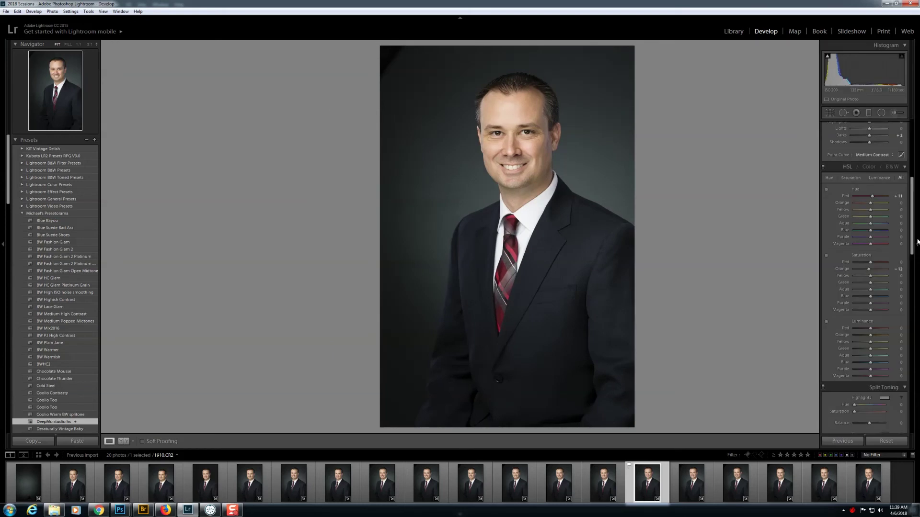
click(917, 244)
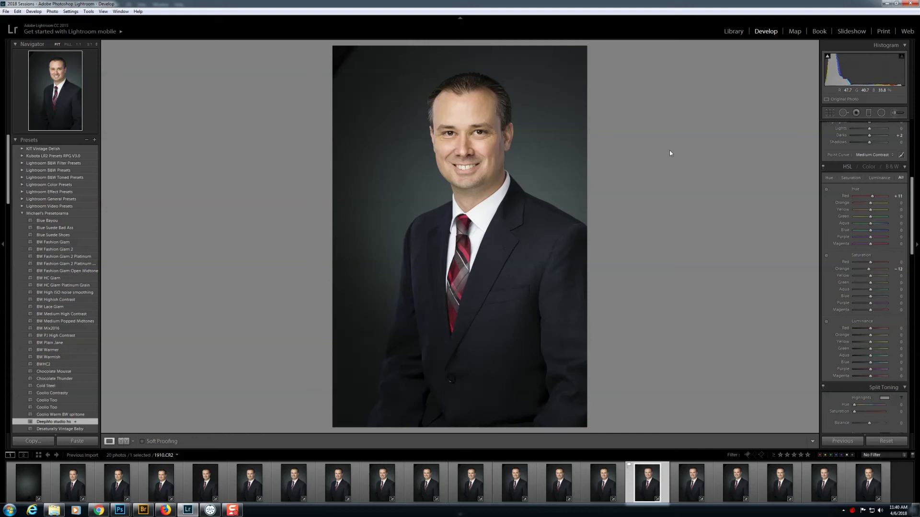
Export the portrait as an sRGB JPEG into a subfolder named order beside the original photo
click(6, 11)
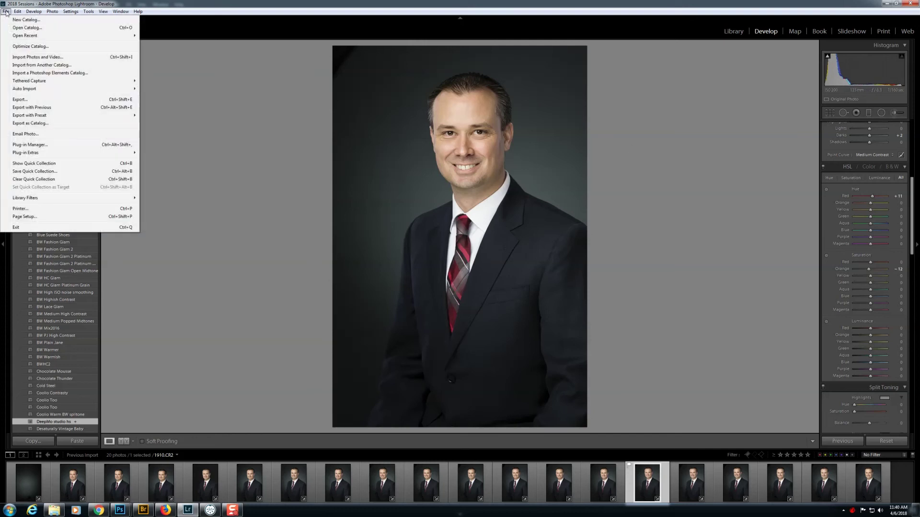
click(29, 99)
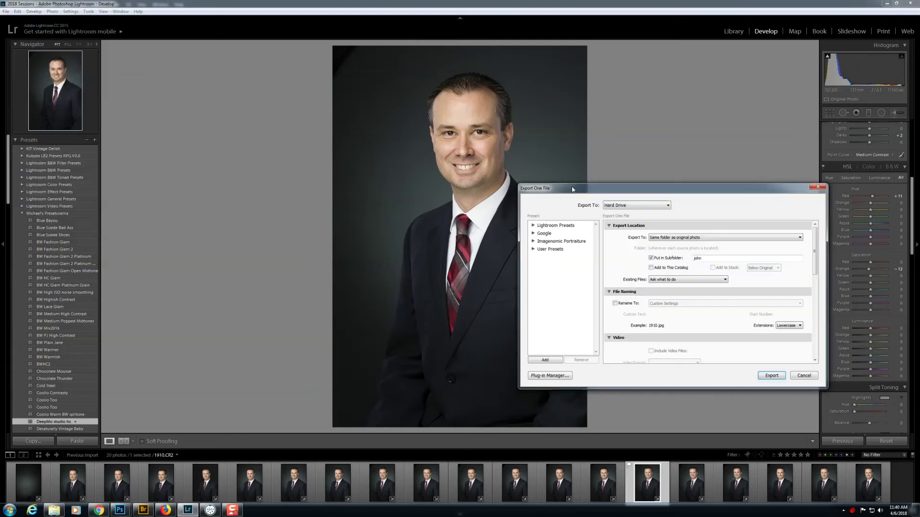
double_click(697, 259)
text(order)
drag(816, 267, 820, 314)
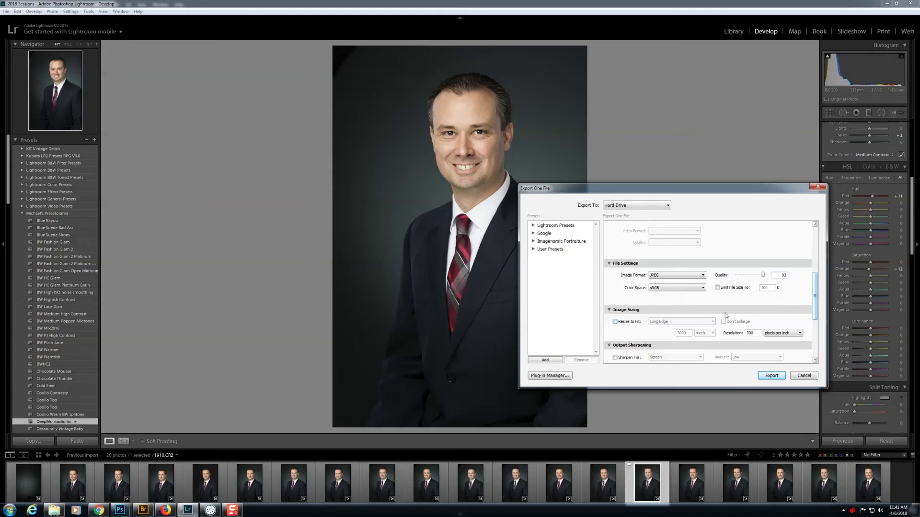
click(772, 375)
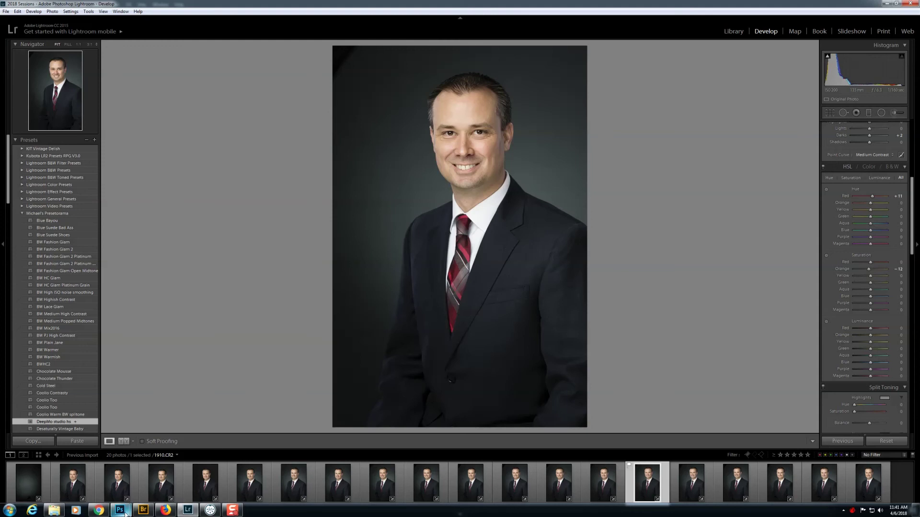
Switch to Photoshop and open the exported image 1910 from the session's order folder under 2018 Sessions on the Data (E:) drive
mouse_move(125, 513)
click(185, 449)
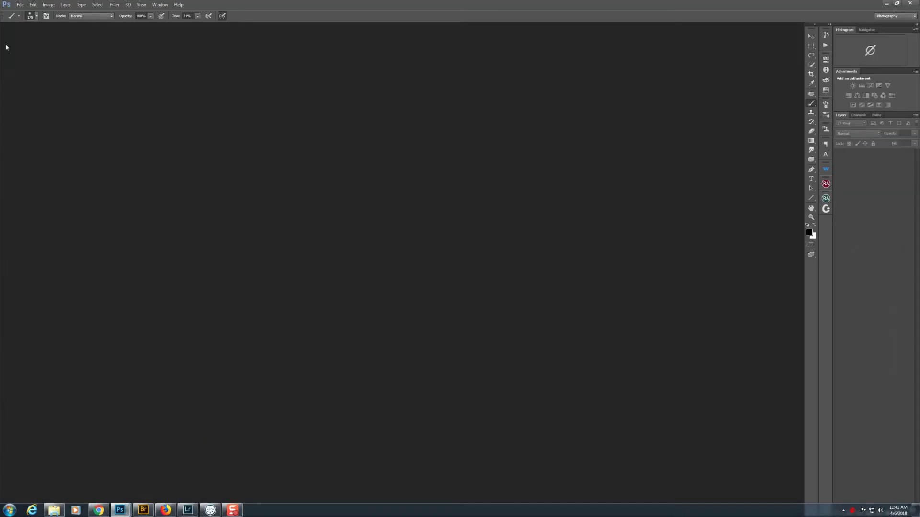
click(20, 5)
click(24, 22)
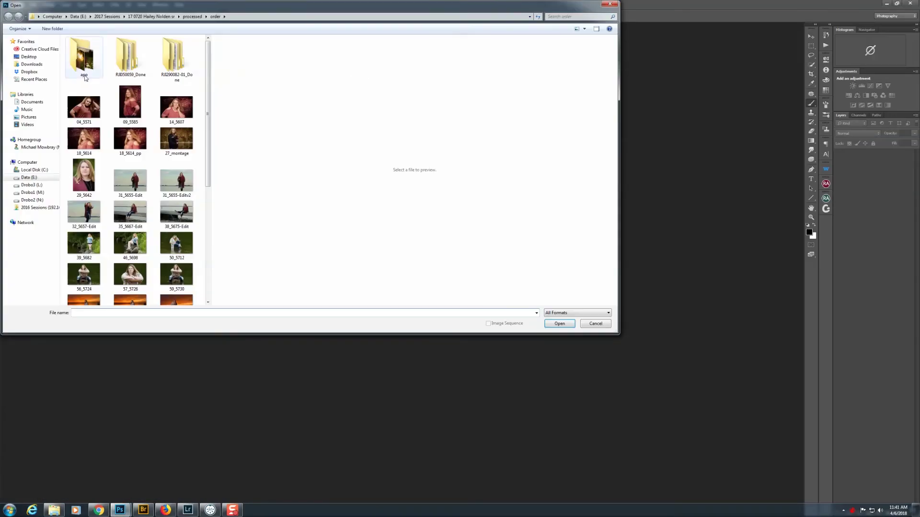
click(78, 16)
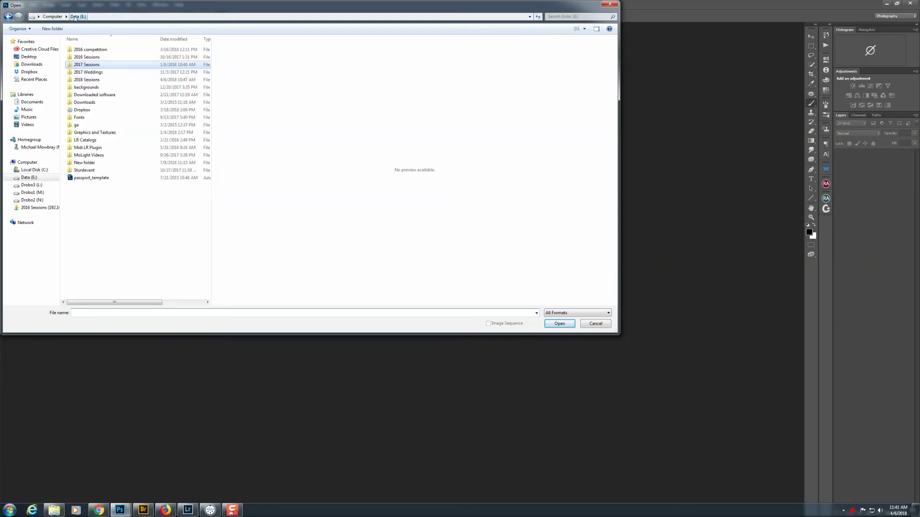
double_click(91, 80)
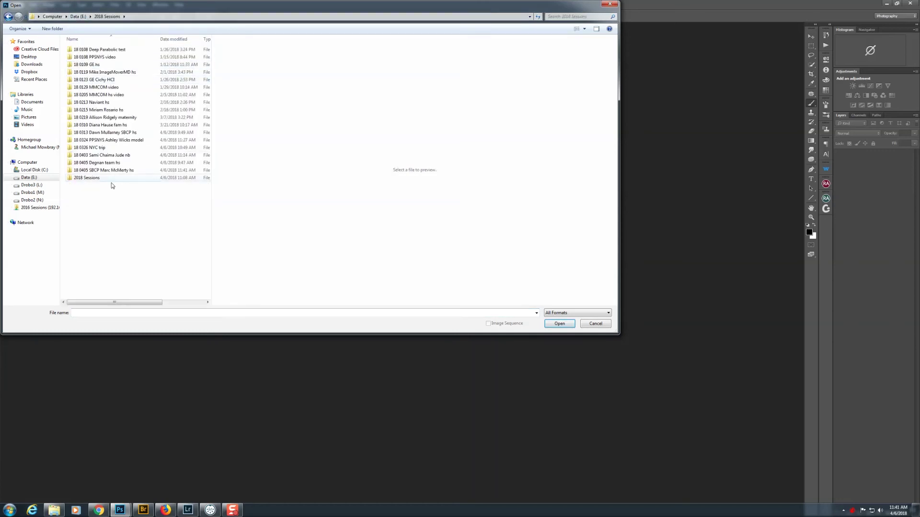
double_click(103, 170)
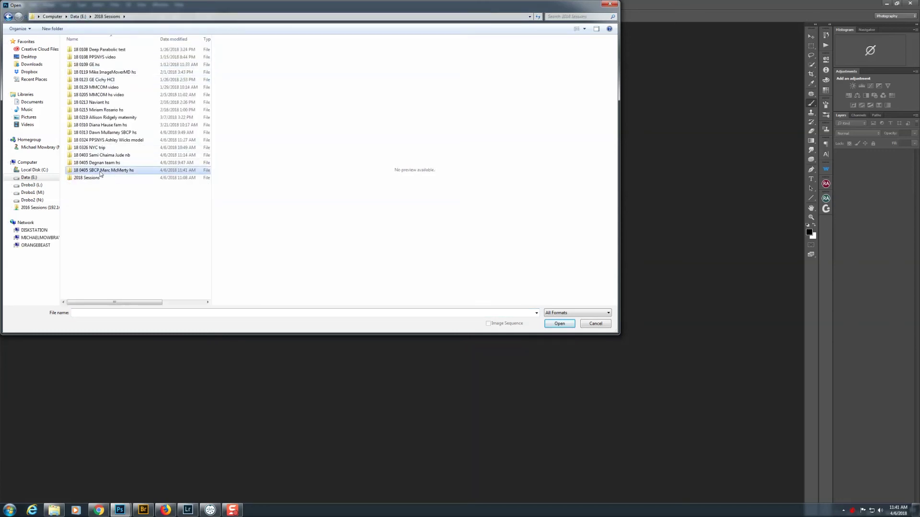
double_click(82, 56)
click(84, 54)
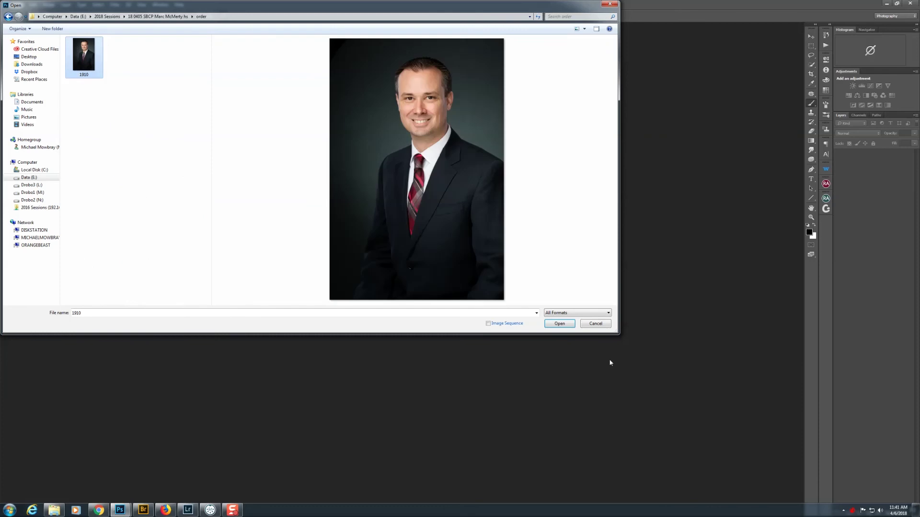
click(558, 324)
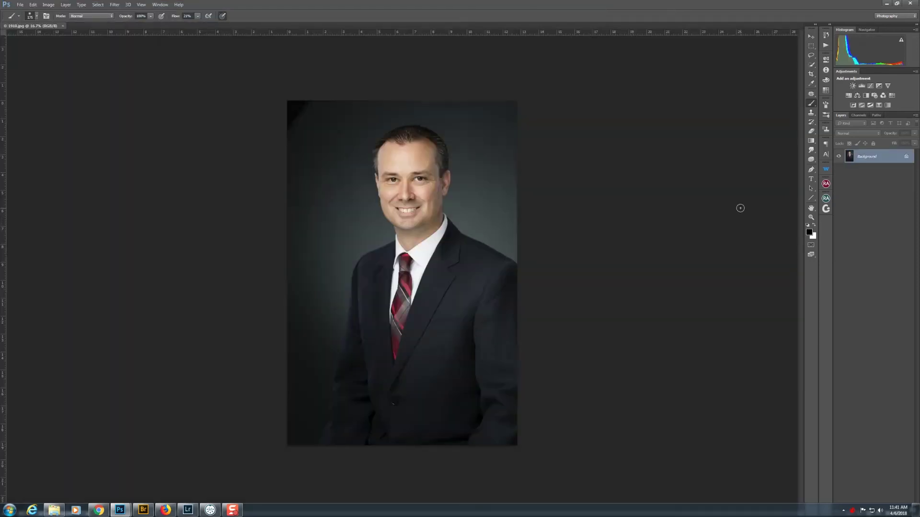
Duplicate the background layer and use the Spot Healing Brush on the copy to clean the nose bridge and a cheek blemish
key(ctrl+j)
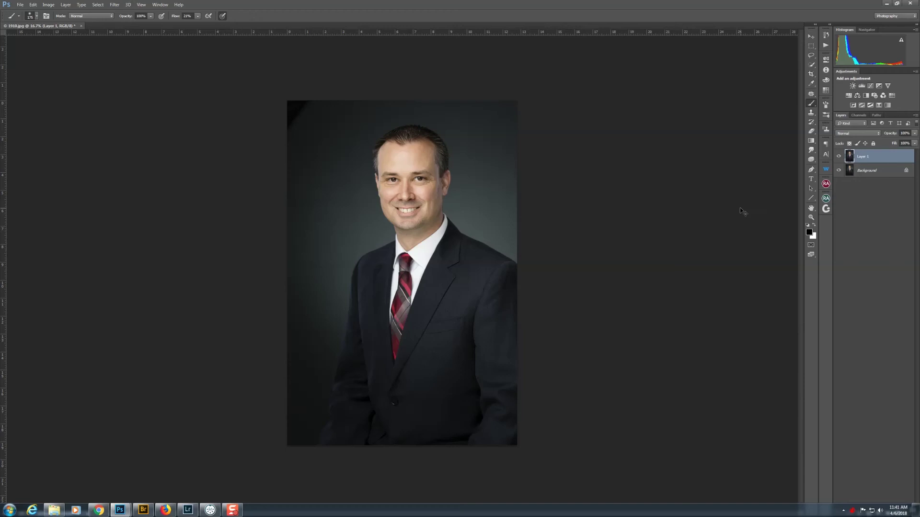
key(ctrl+plus)
key(ctrl+plus)
key(ctrl+plus)
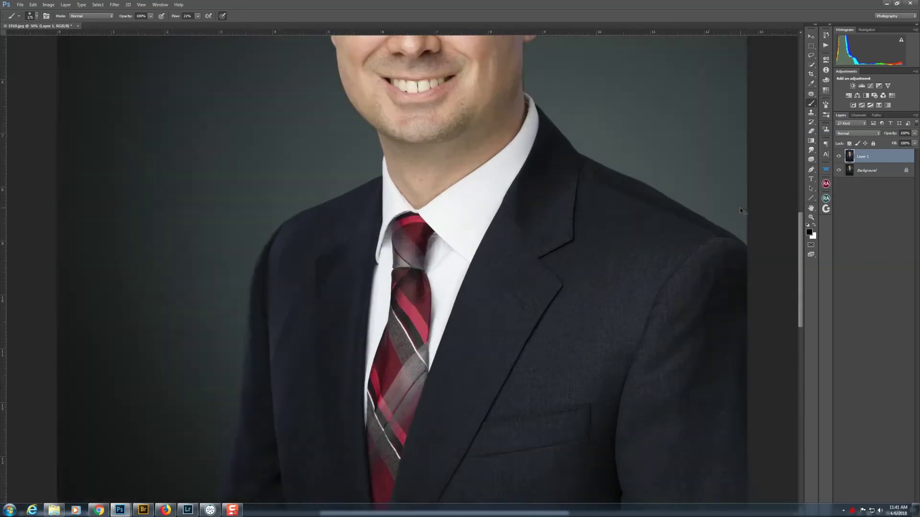
scroll(409, 212, up, 5)
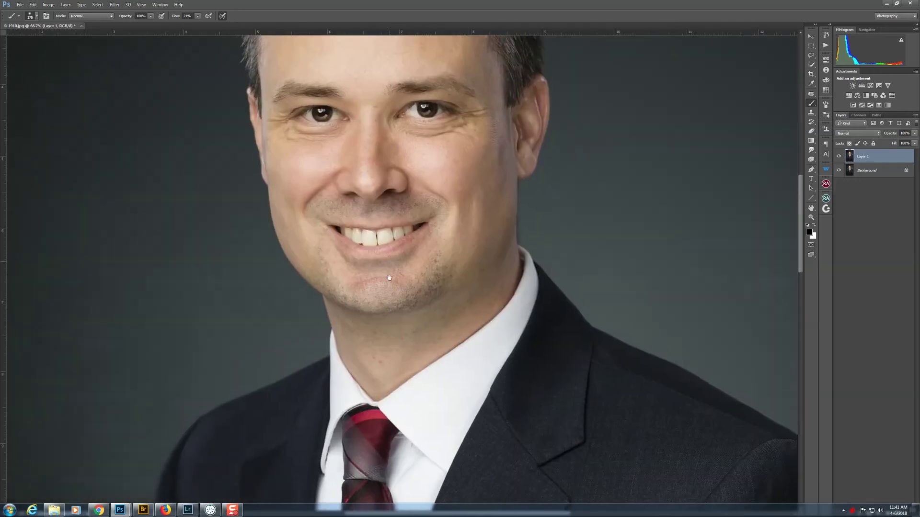
key(ctrl+plus)
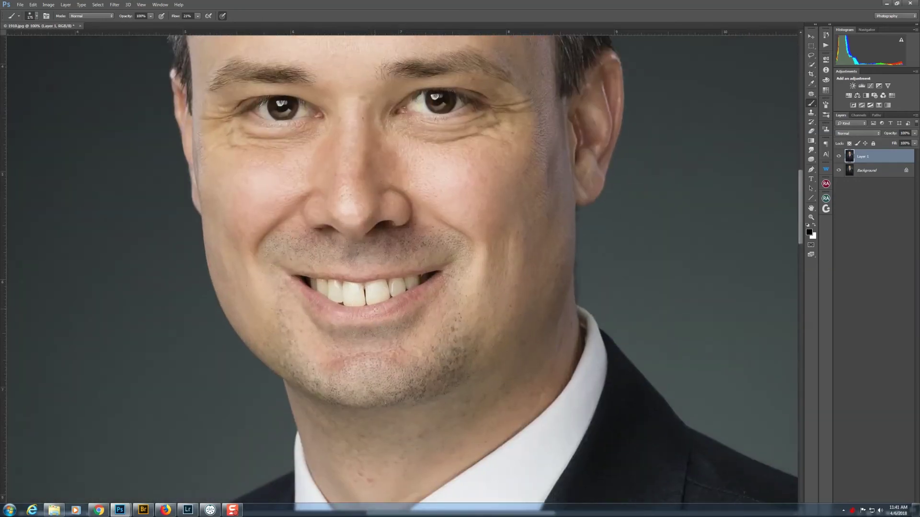
key(j)
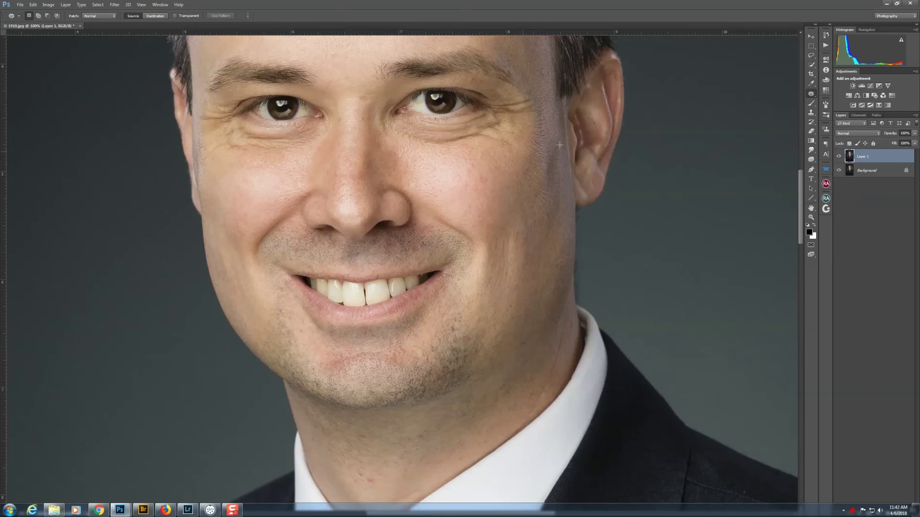
key(shift+j)
key(shift+j)
key(shift+j)
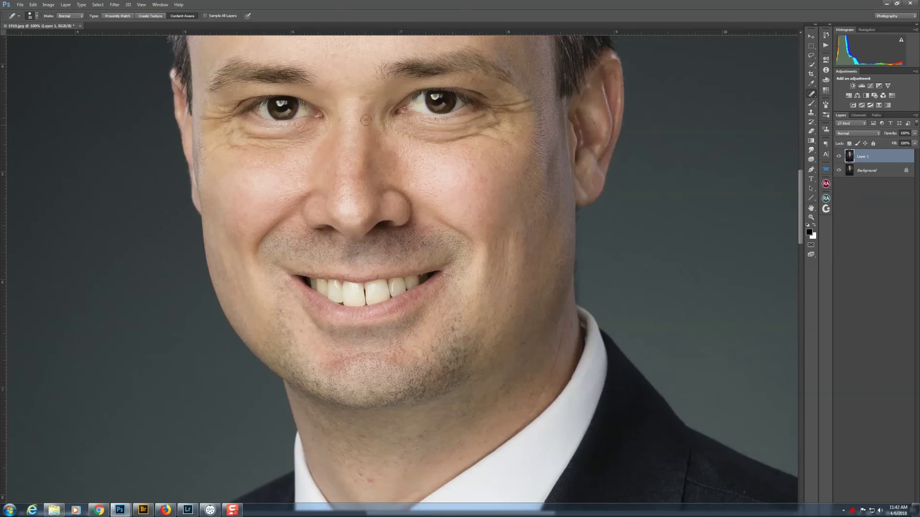
drag(369, 106, 364, 95)
click(501, 191)
Spot-heal the blemishes across the chin, below the lower lip and beside the mouth corner on the image's left
click(395, 351)
click(360, 357)
click(340, 354)
click(367, 356)
click(383, 351)
click(401, 348)
click(381, 359)
click(346, 336)
click(293, 309)
click(295, 326)
click(288, 333)
click(300, 330)
Spot-heal the red marks on the neck and the remaining small blemishes on both sides of the chin
click(355, 464)
click(371, 481)
click(384, 458)
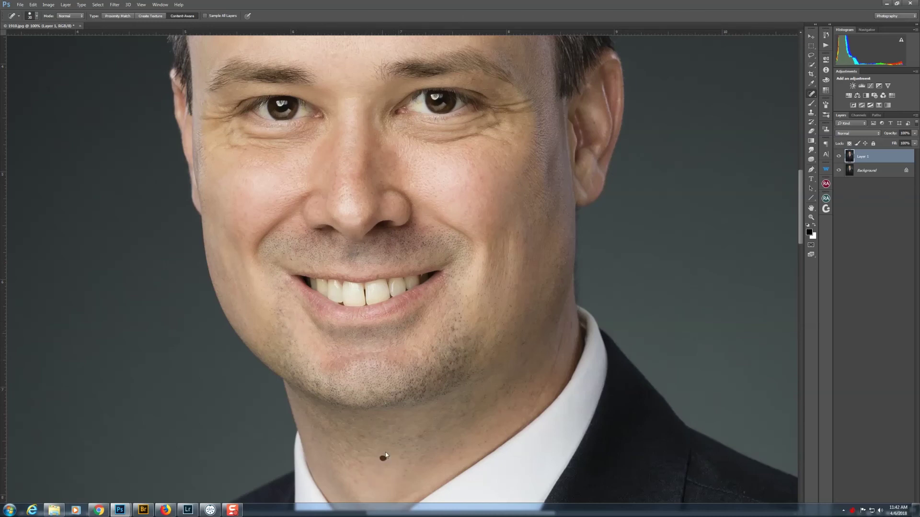
click(448, 333)
click(434, 349)
click(445, 330)
click(302, 316)
Spot-heal the forehead above the eyebrow on the image's left, the jaw and neck near the collar, and the chin
drag(294, 240, 334, 424)
drag(312, 157, 321, 150)
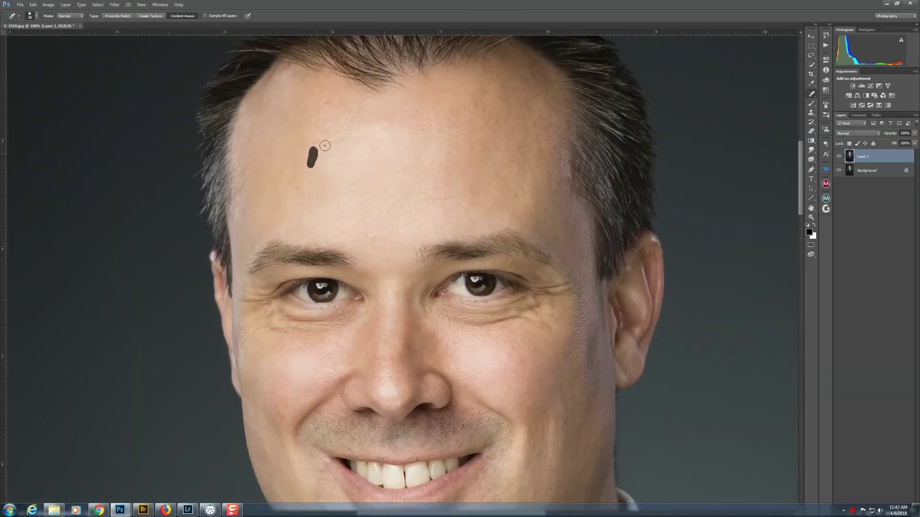
drag(544, 350, 548, 228)
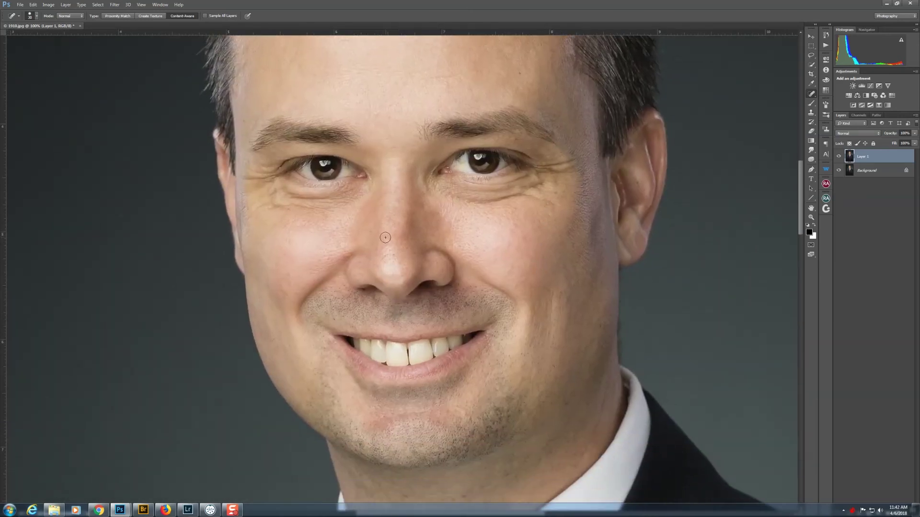
drag(522, 374, 531, 331)
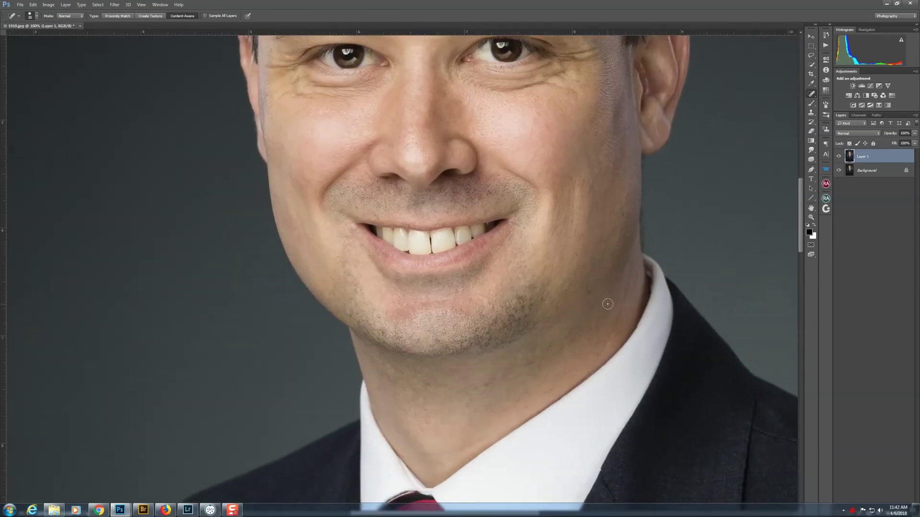
drag(622, 293, 608, 312)
drag(632, 270, 626, 297)
click(378, 316)
Spot-heal the skin beside the outer corner of the eye on the image's left and the forehead above that eyebrow
drag(295, 95, 386, 229)
click(369, 228)
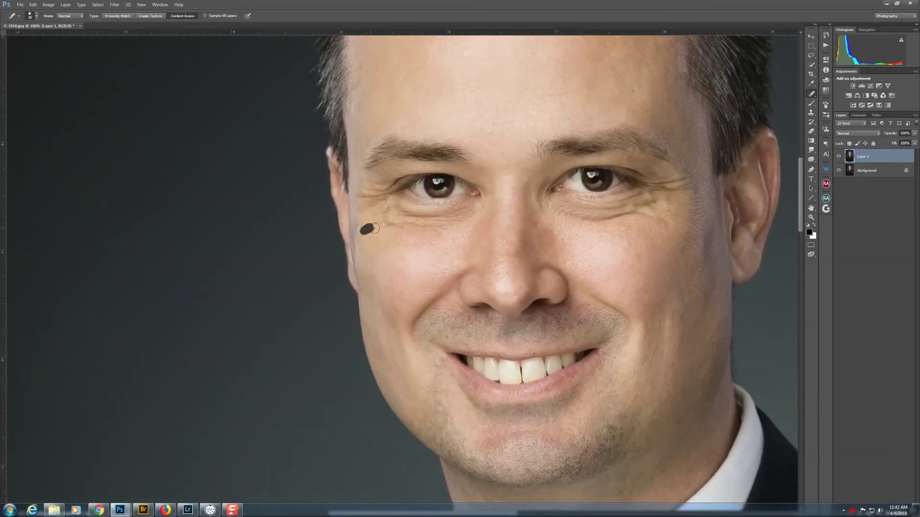
scroll(426, 96, up, 3)
click(400, 148)
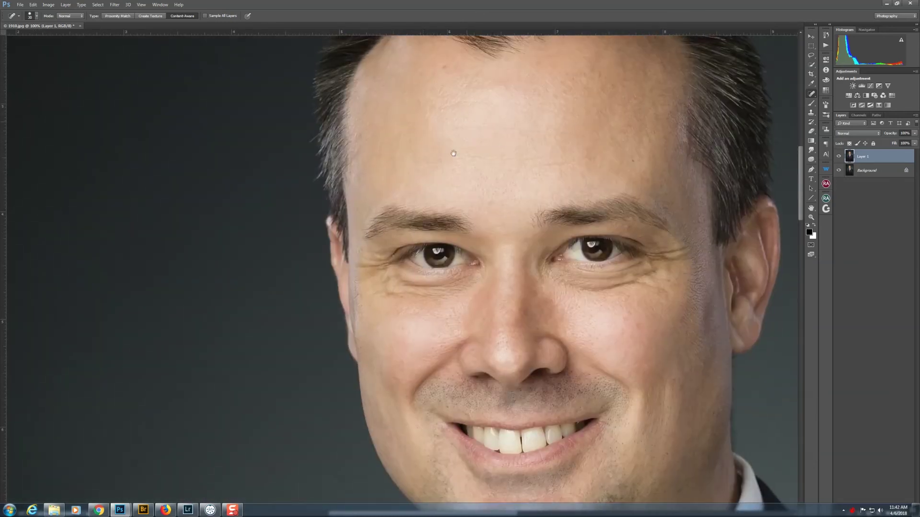
Examine the face, neck, collar, tie, lapels and shoulders for remaining blemishes or lint
mouse_move(560, 240)
mouse_down()
mouse_move(529, 355)
mouse_move(489, 357)
mouse_move(476, 289)
mouse_up()
scroll(476, 289, down, 15)
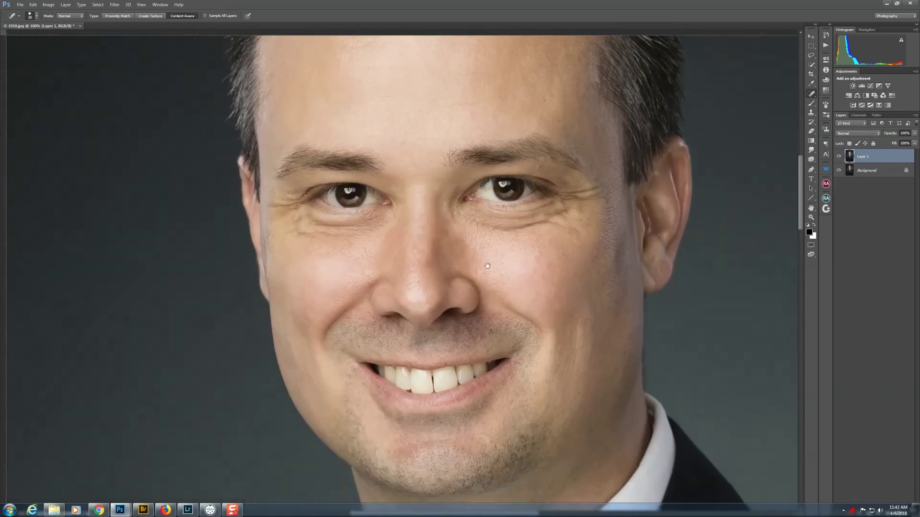
scroll(470, 255, down, 5)
scroll(470, 255, right, 5)
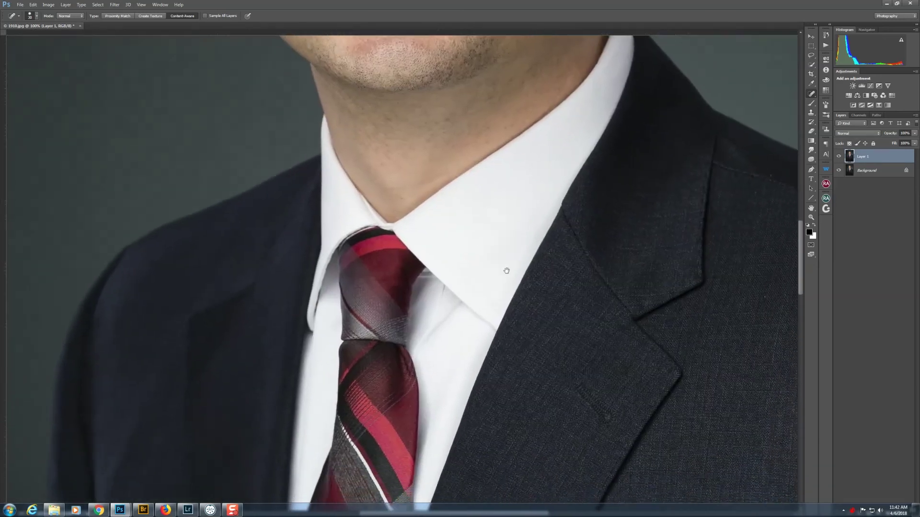
scroll(468, 245, left, 10)
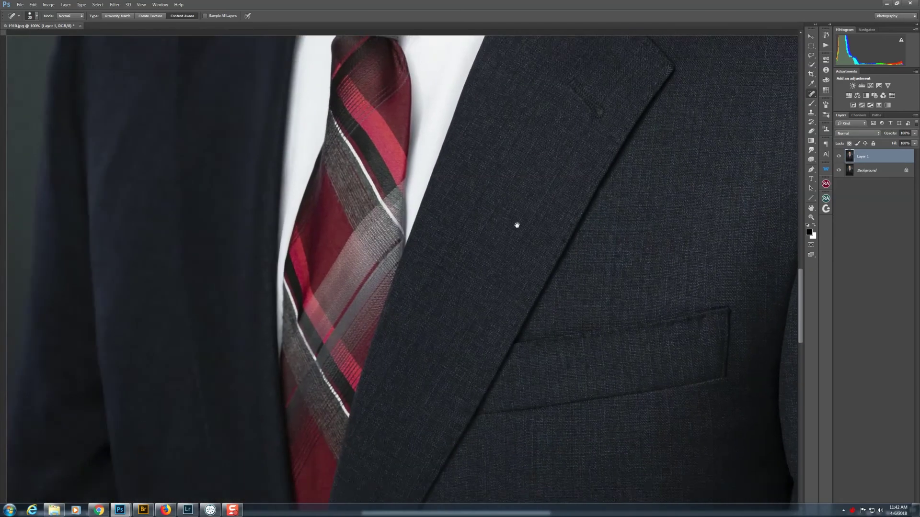
scroll(468, 238, up, 3)
scroll(471, 243, up, 6)
scroll(471, 243, right, 10)
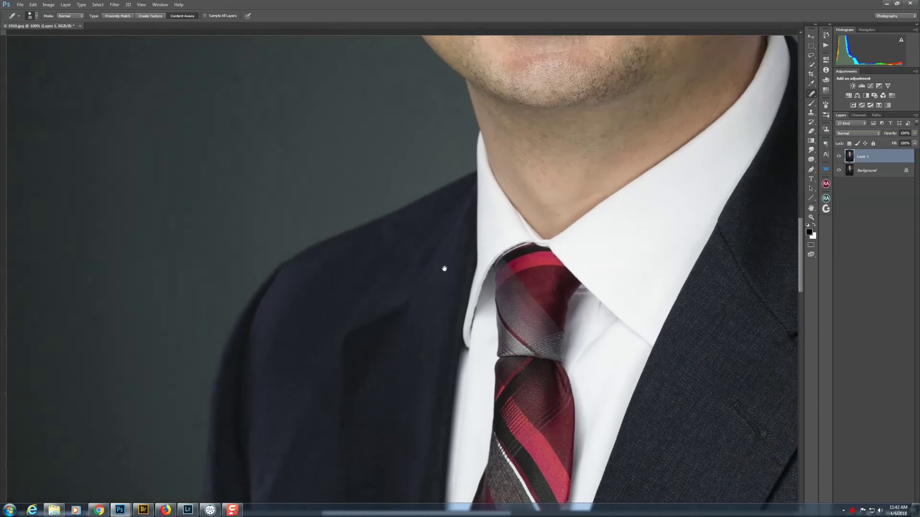
scroll(491, 273, right, 4)
scroll(492, 273, down, 2)
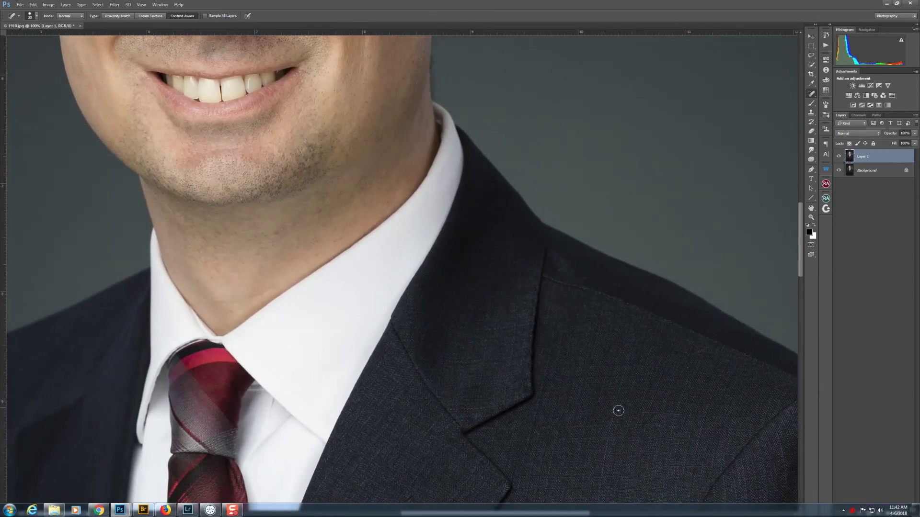
scroll(530, 332, up, 6)
scroll(530, 332, left, 8)
scroll(503, 308, up, 6)
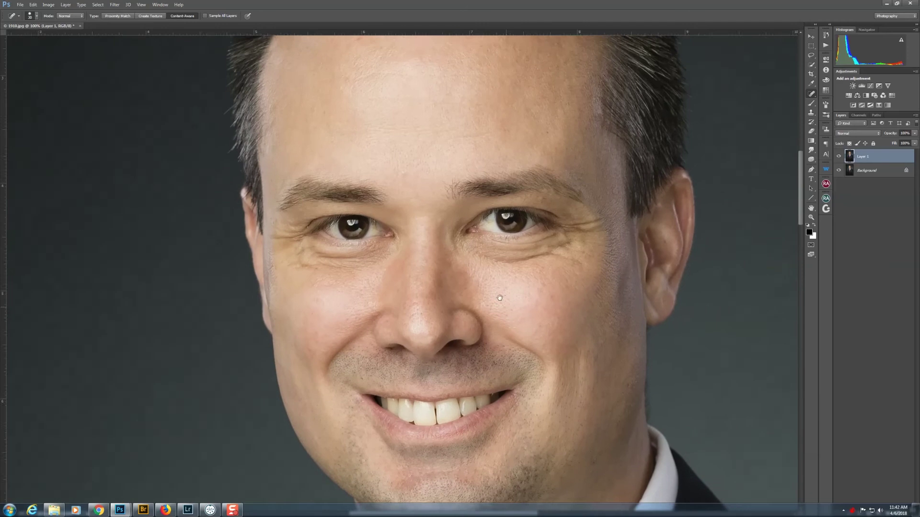
scroll(502, 308, left, 2)
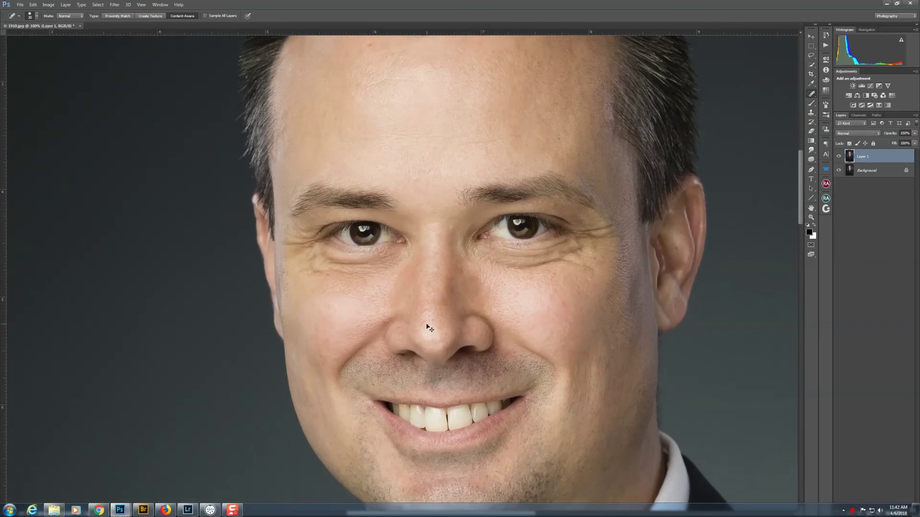
Duplicate the healed layer and patch the creases under the eye on the image's left with smoother cheek skin
key(ctrl+j)
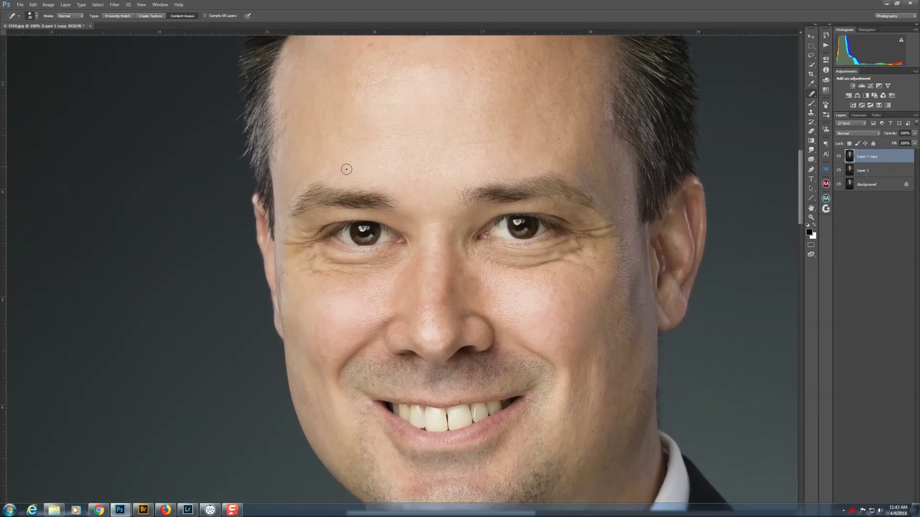
key(shift+j)
key(shift+j)
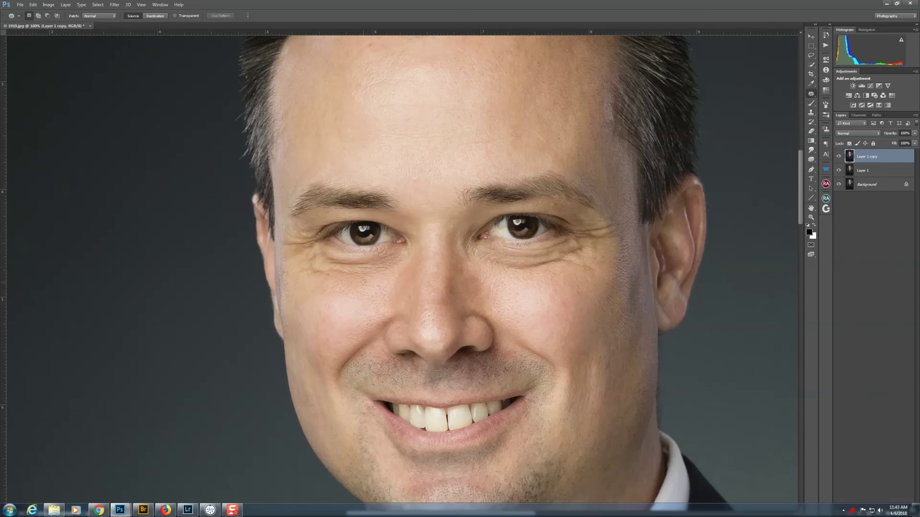
mouse_move(387, 276)
mouse_down()
mouse_move(394, 252)
mouse_move(305, 251)
mouse_move(297, 266)
mouse_move(308, 277)
mouse_move(363, 277)
mouse_move(357, 299)
mouse_up()
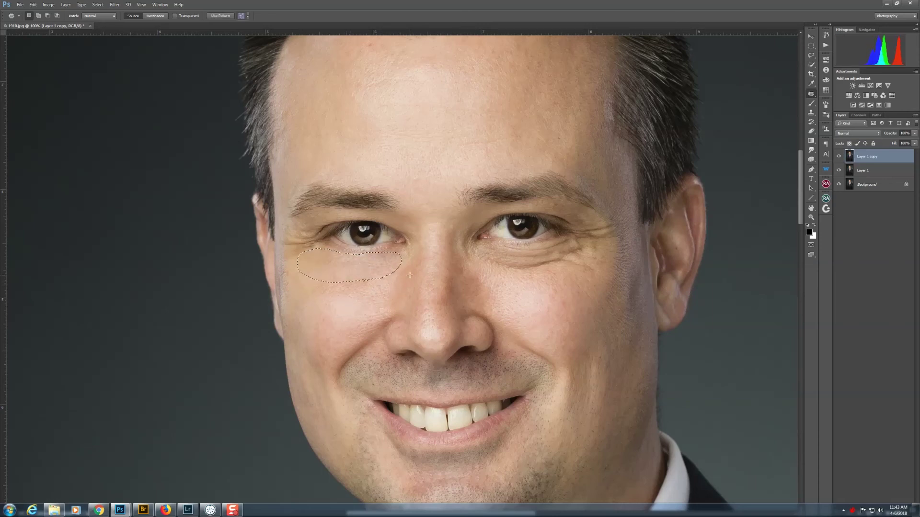
Fade the under-eye patch to about 50% opacity and clear the selection
key(ctrl+shift+f)
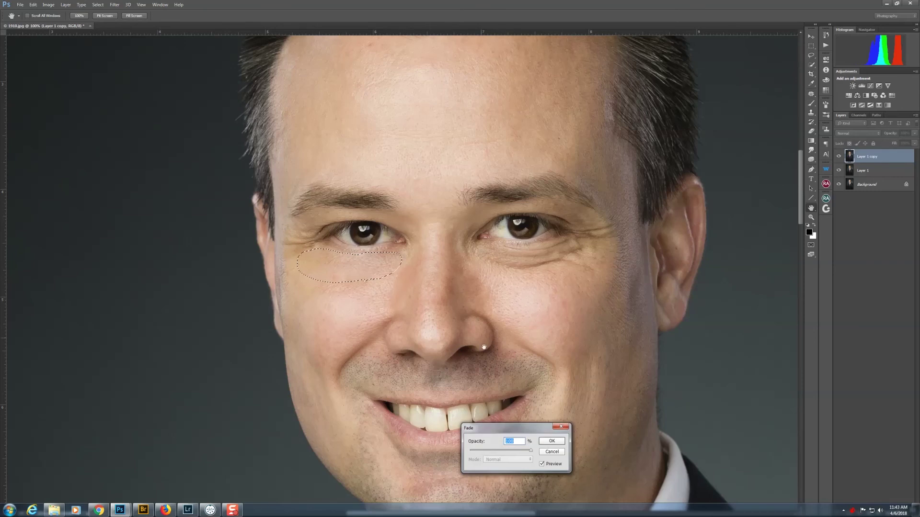
drag(530, 451, 503, 452)
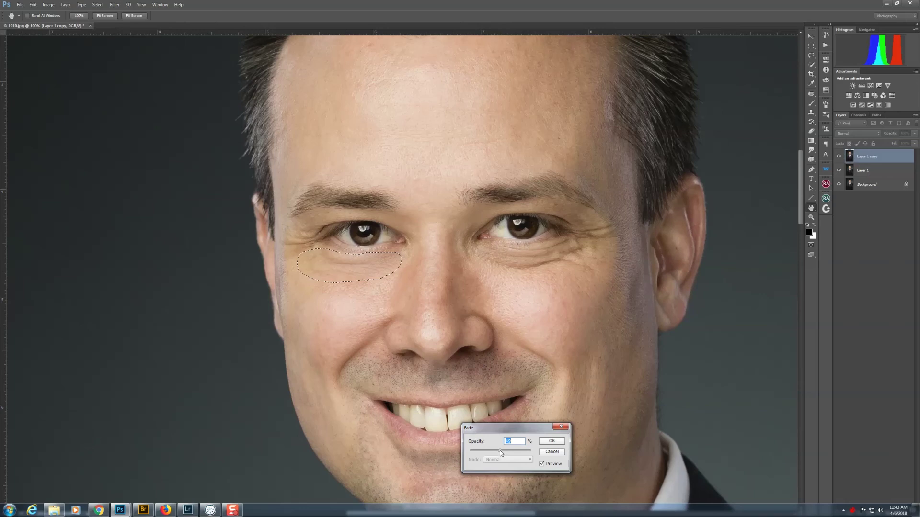
drag(500, 453, 502, 450)
drag(501, 450, 501, 451)
click(555, 441)
key(ctrl+d)
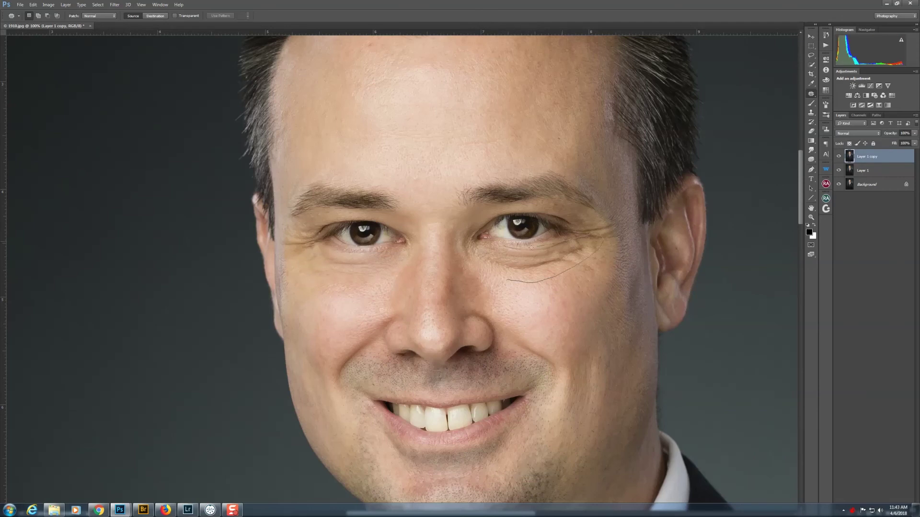
Patch the creases under the eye on the image's right with cheek skin, fade the patch to about 50%, and deselect
drag(496, 282, 540, 298)
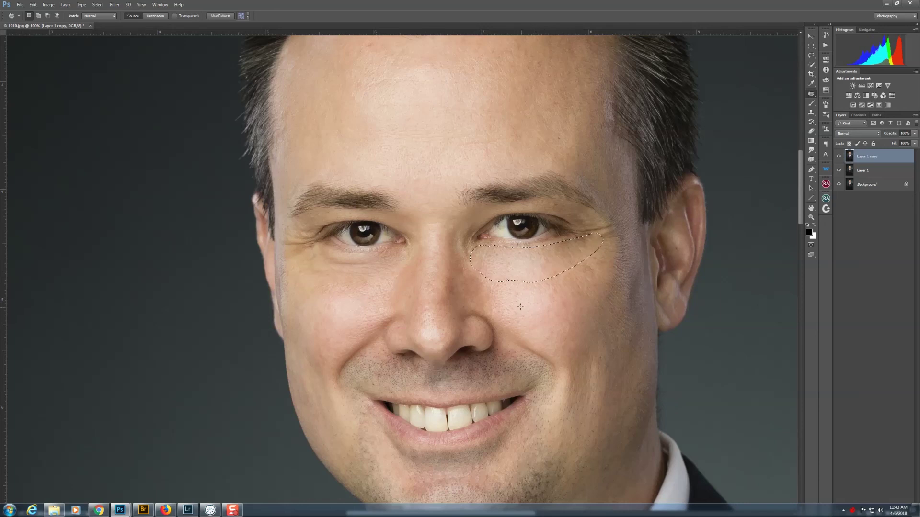
key(ctrl+shift+f)
drag(531, 451, 504, 451)
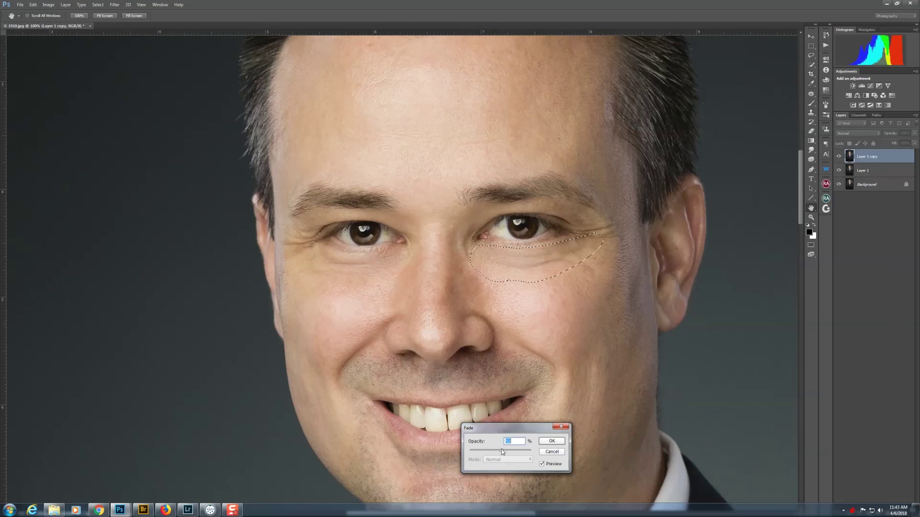
click(551, 442)
key(ctrl+d)
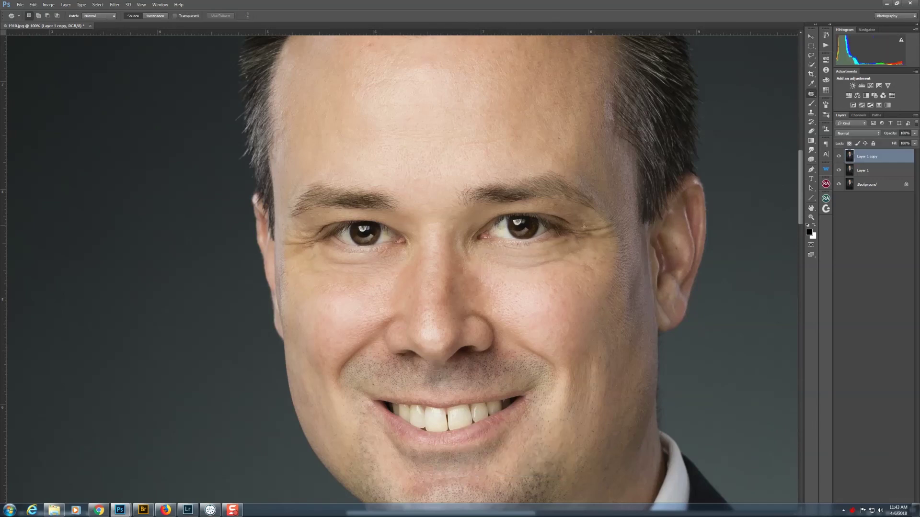
Patch the crow's feet beside the eye on the image's right with cheek skin and fade the patch to about 50%
drag(579, 227, 576, 228)
mouse_move(594, 231)
mouse_down()
mouse_move(567, 290)
mouse_move(573, 300)
mouse_up()
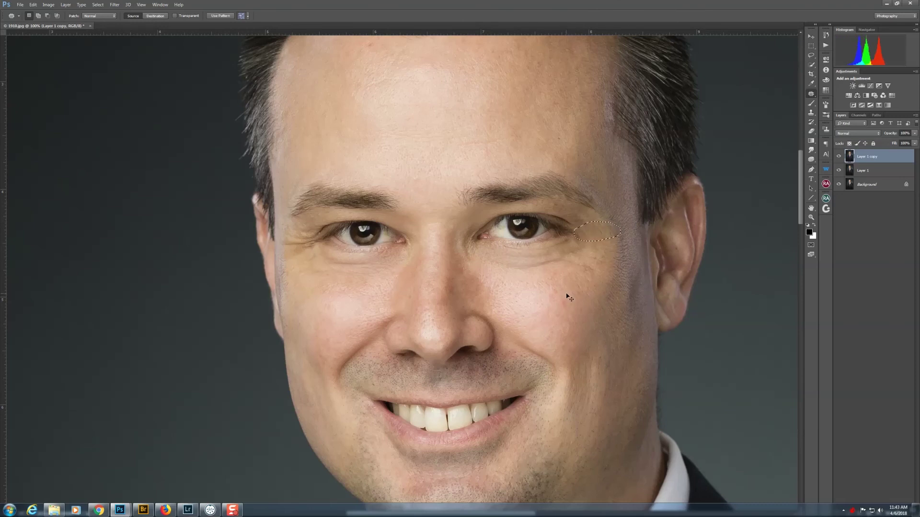
key(ctrl+shift+f)
click(500, 451)
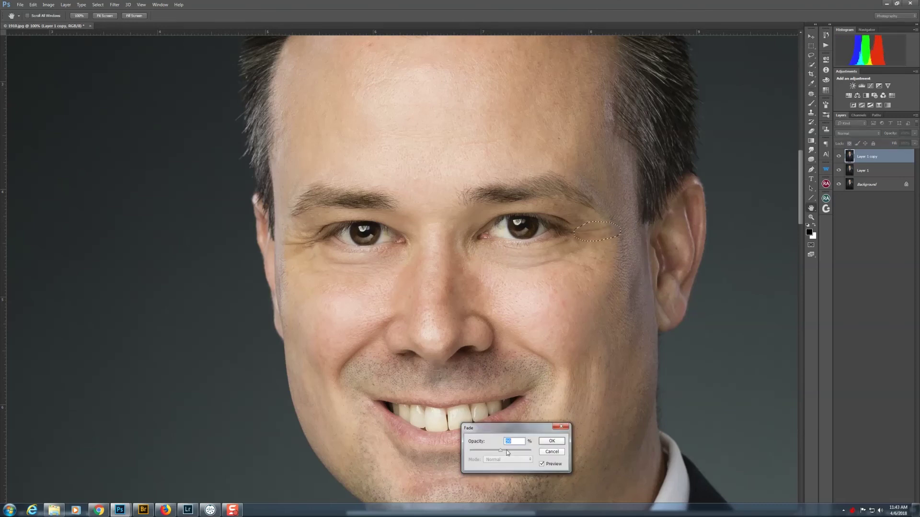
key(Return)
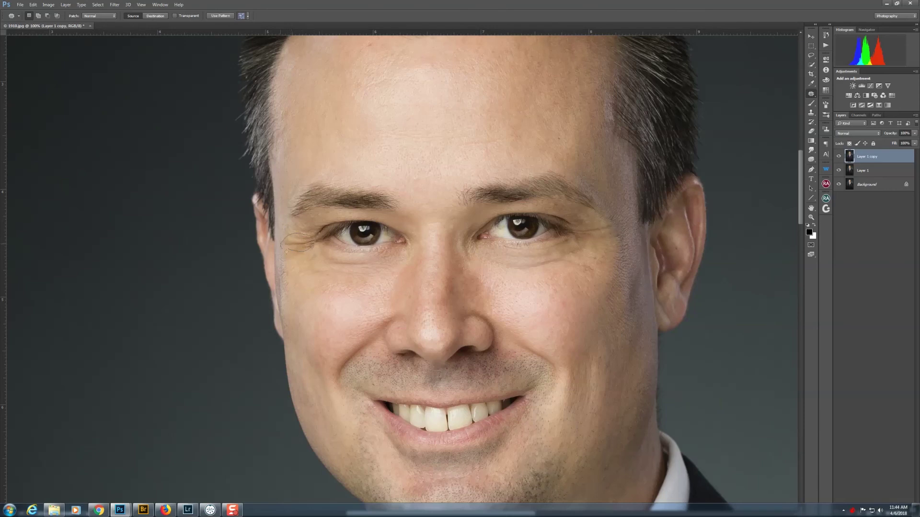
Patch the crow's feet beside the eye on the image's left, fade the patch to about 50%, and deselect
drag(286, 251, 311, 289)
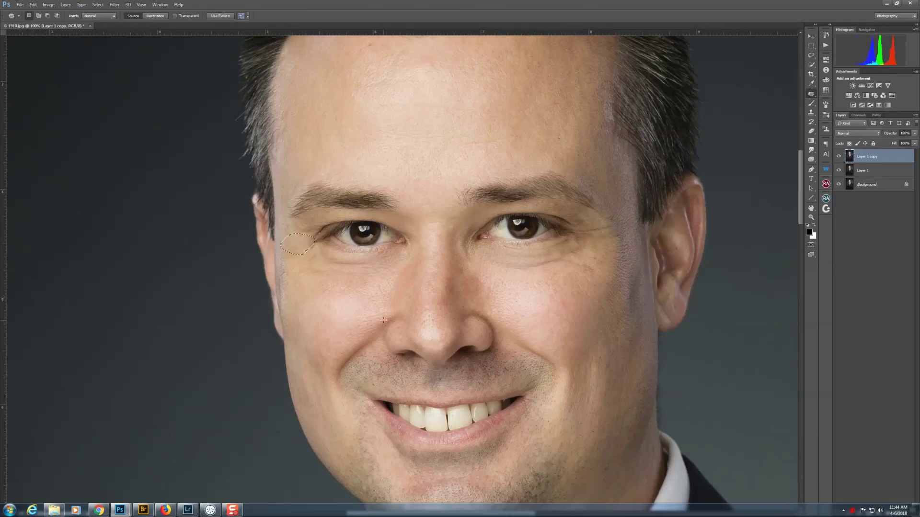
key(ctrl+shift+f)
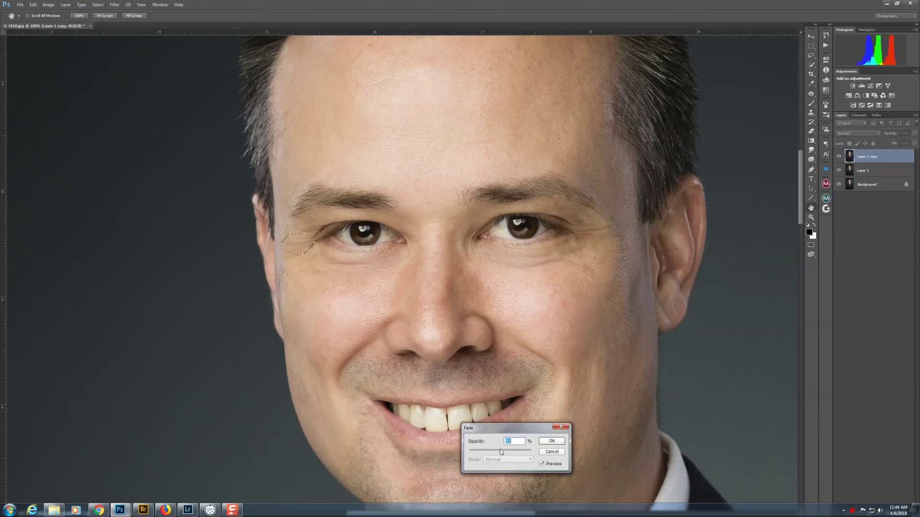
click(551, 441)
key(ctrl+d)
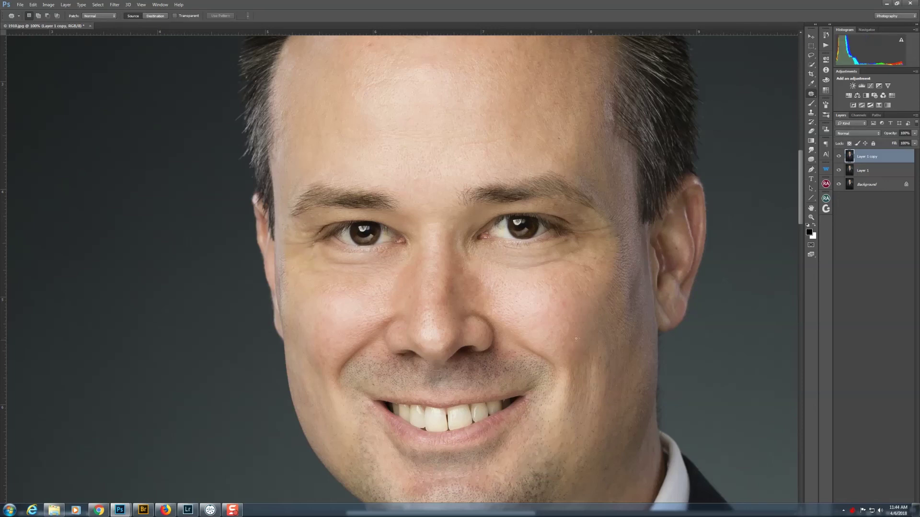
Compare the face before and after the patching by toggling the top layer's visibility
click(838, 156)
click(839, 156)
click(838, 157)
click(839, 156)
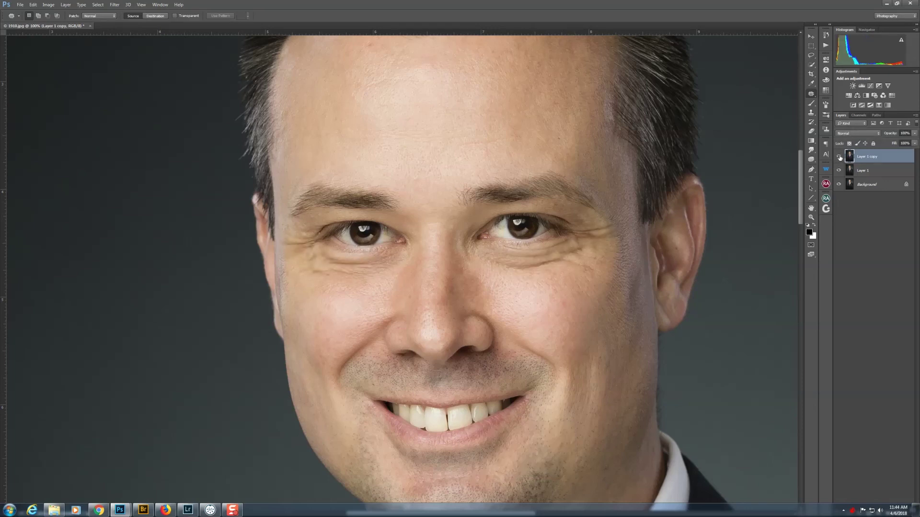
click(838, 156)
click(839, 156)
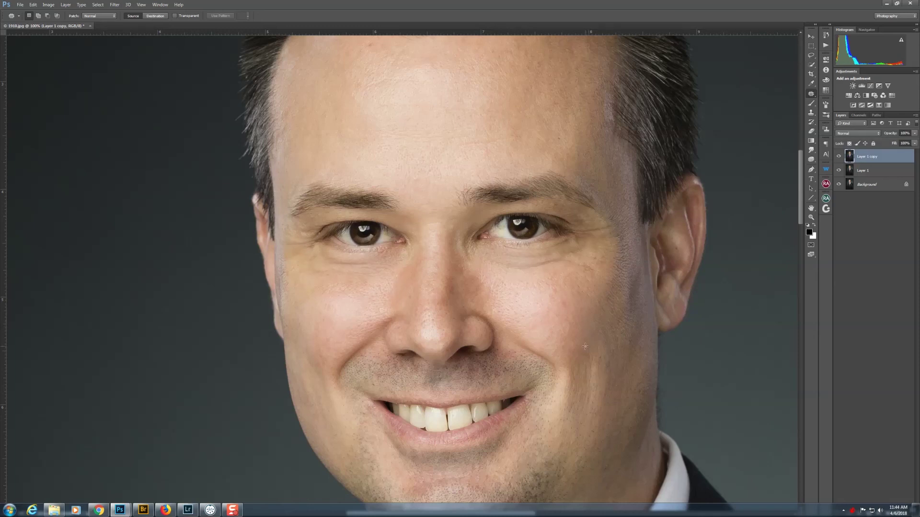
Duplicate the patched layer to hold the next retouching around the eyes
key(ctrl+j)
key(ctrl+plus)
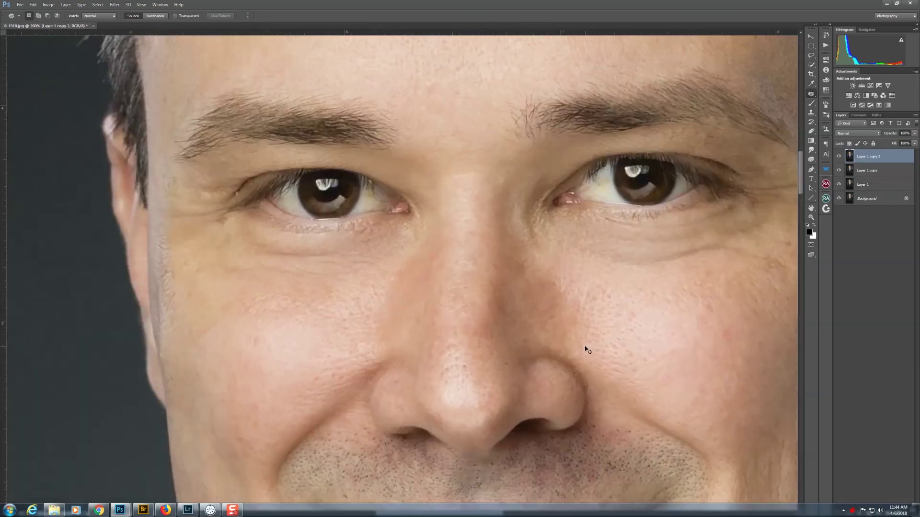
drag(514, 337, 601, 430)
key(shift+j)
key(shift+j)
key(shift+j)
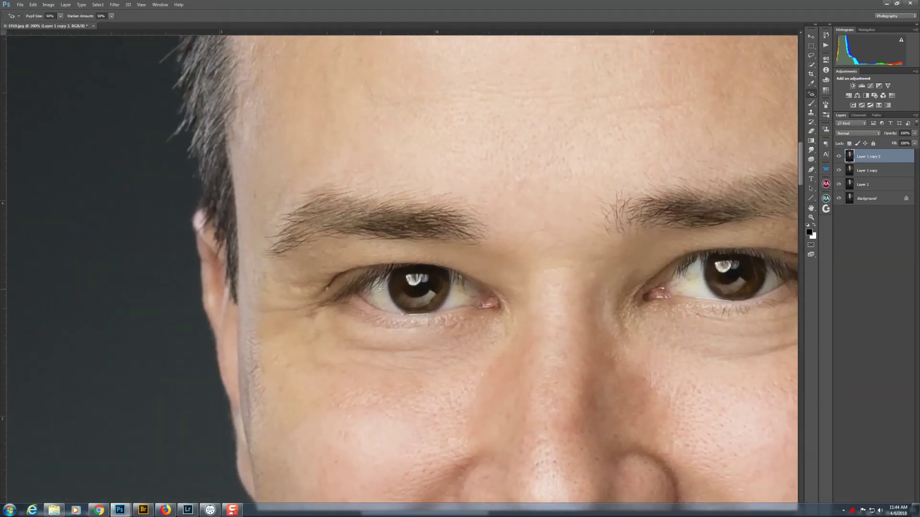
key(bracketleft)
key(bracketleft)
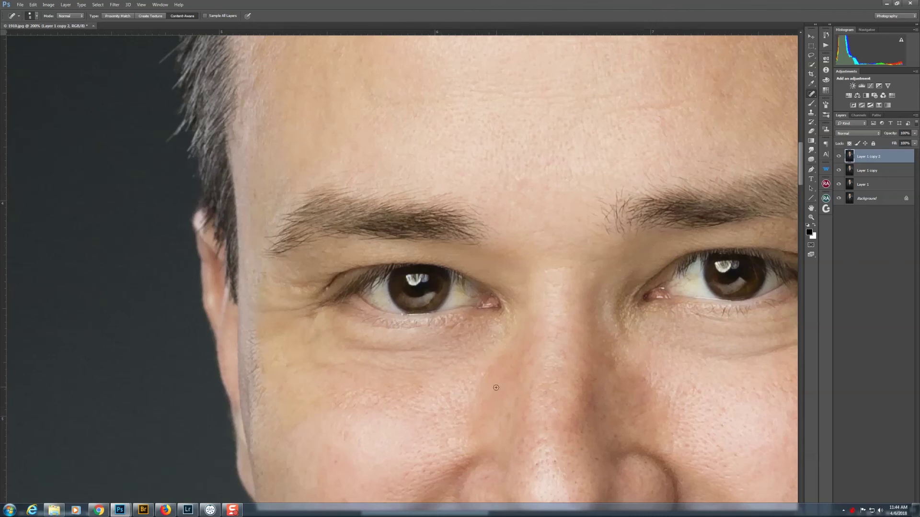
key(shift+j)
key(shift+j)
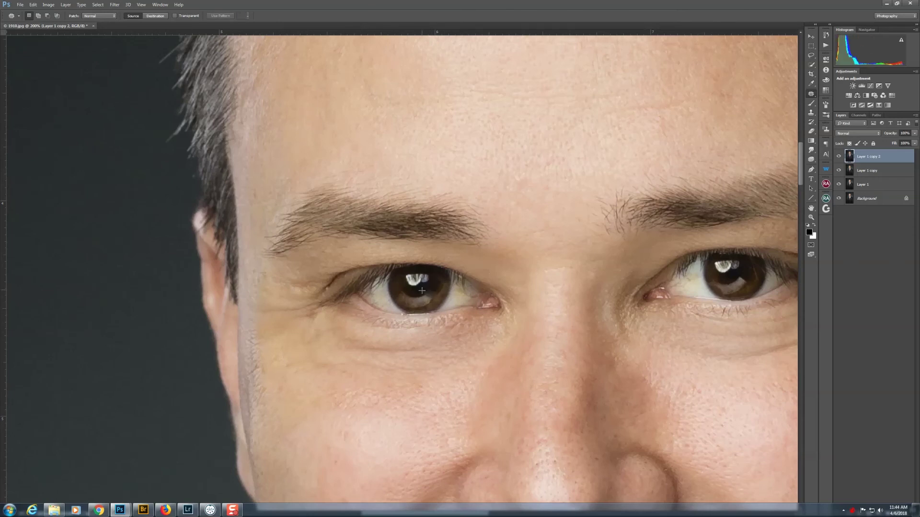
drag(577, 245, 493, 263)
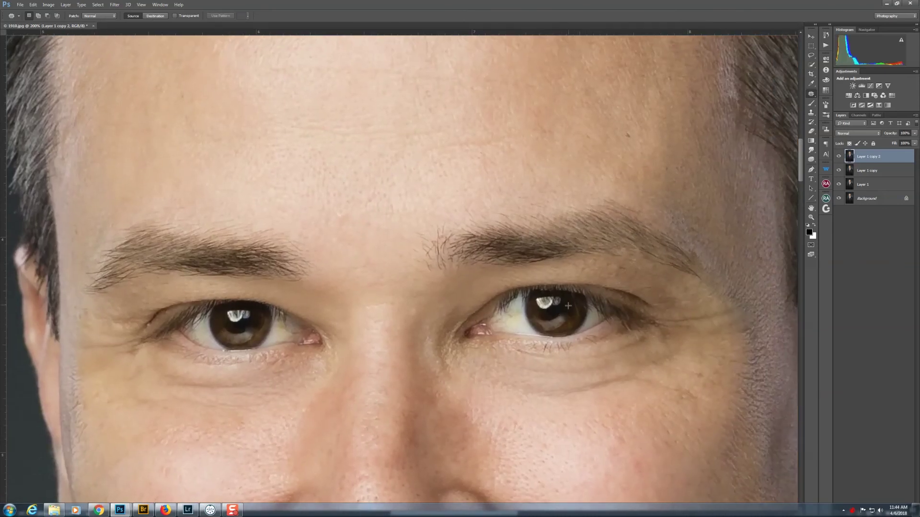
drag(317, 372, 466, 257)
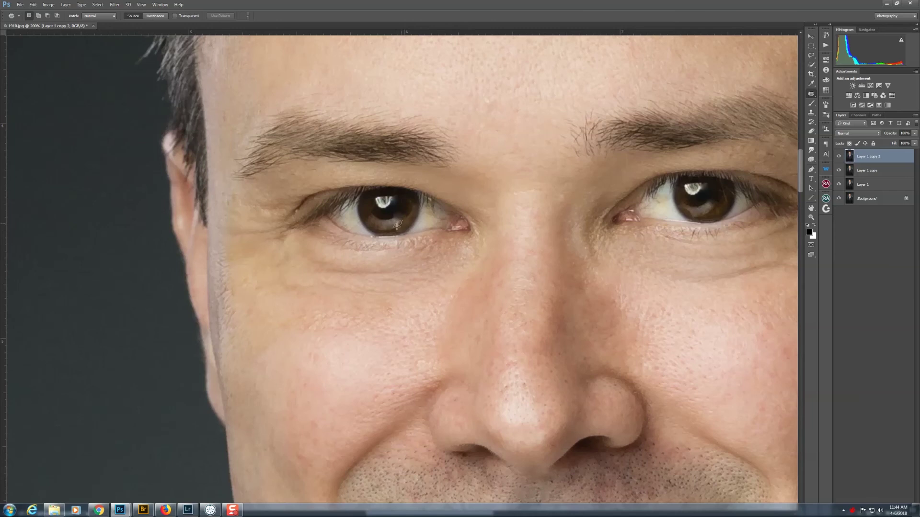
drag(522, 316, 410, 281)
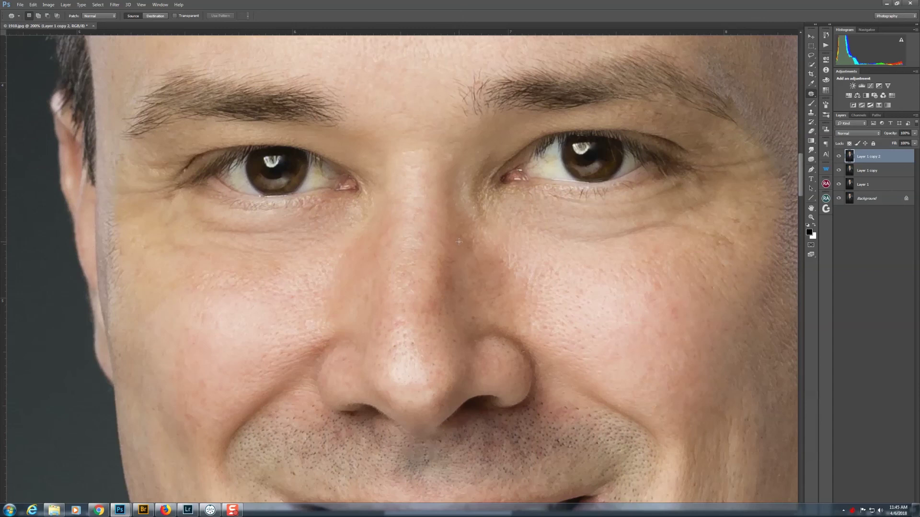
Paint the yellow out of both eyes' whites using a small light-grey brush in Color mode at 20% opacity
key(b)
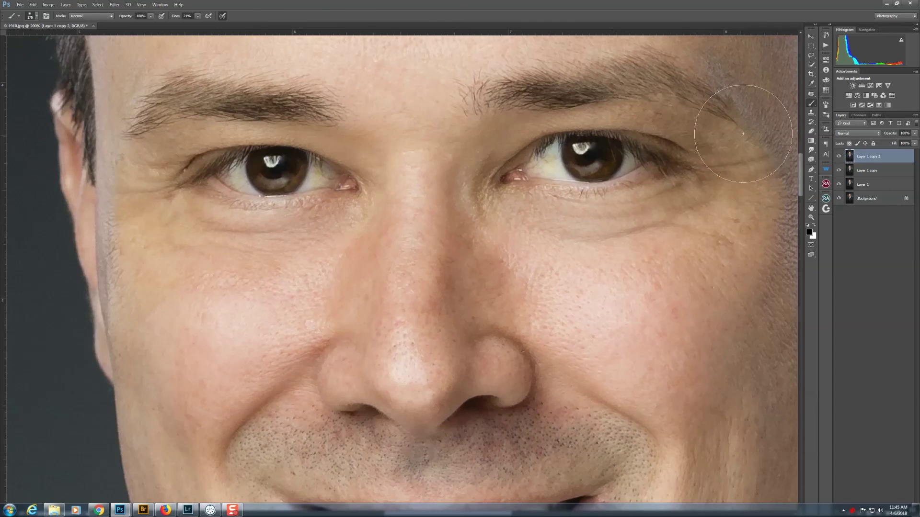
click(98, 16)
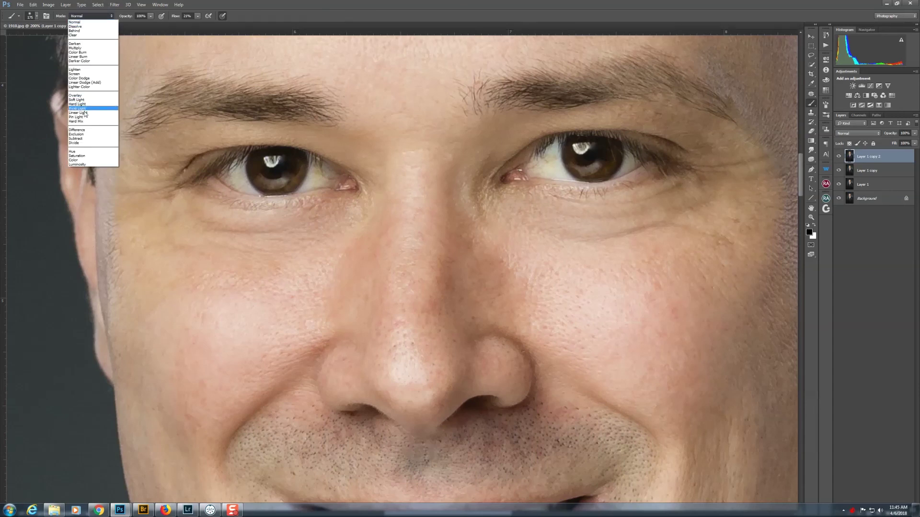
click(88, 160)
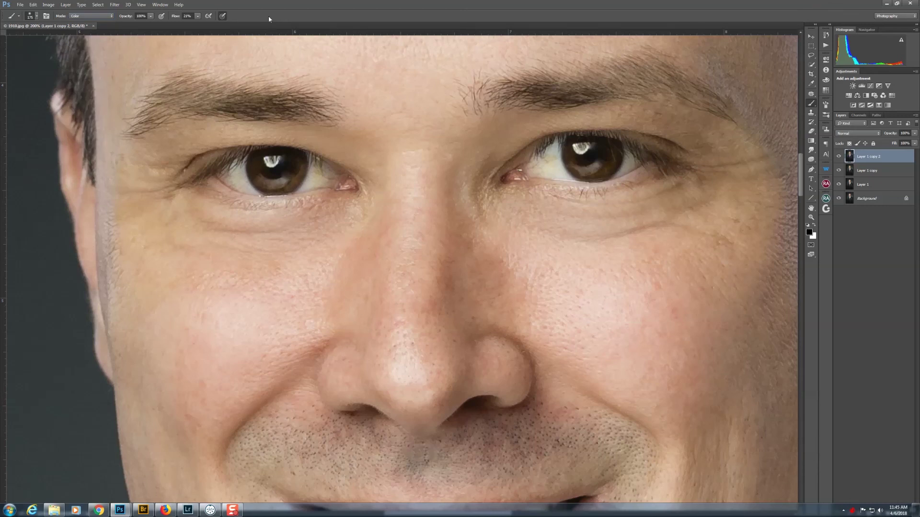
key(2)
key(bracketleft)
key(bracketleft)
key(x)
key(bracketleft)
key(bracketleft)
key(bracketleft)
key(bracketleft)
key(bracketleft)
key(bracketleft)
key(bracketleft)
mouse_move(552, 153)
mouse_down()
mouse_move(546, 167)
mouse_move(555, 171)
mouse_move(543, 171)
mouse_move(554, 171)
mouse_move(543, 163)
mouse_move(555, 176)
mouse_move(549, 162)
mouse_move(546, 170)
mouse_up()
click(309, 181)
click(310, 179)
mouse_move(310, 179)
mouse_down()
mouse_move(330, 174)
mouse_move(319, 179)
mouse_move(315, 168)
mouse_move(330, 173)
mouse_move(314, 170)
mouse_move(305, 186)
mouse_move(325, 175)
mouse_move(317, 183)
mouse_move(288, 173)
mouse_move(249, 178)
mouse_move(245, 163)
mouse_move(238, 183)
mouse_move(275, 180)
mouse_move(233, 187)
mouse_move(243, 183)
mouse_move(236, 174)
mouse_move(245, 183)
mouse_move(224, 175)
mouse_move(242, 182)
mouse_up()
drag(545, 168, 557, 164)
Set the brush's blending mode to Lighten for brightening the eye whites
click(101, 17)
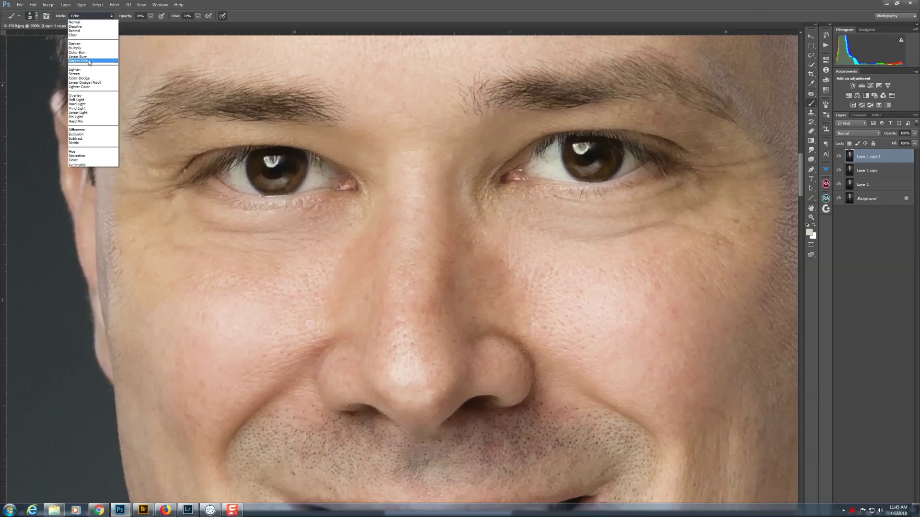
click(86, 69)
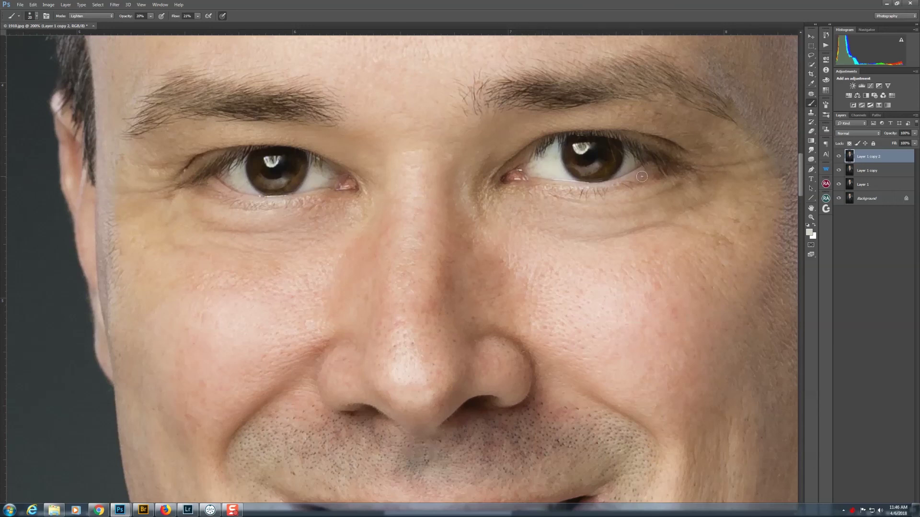
click(915, 133)
key(ctrl+minus)
key(ctrl+minus)
key(ctrl+minus)
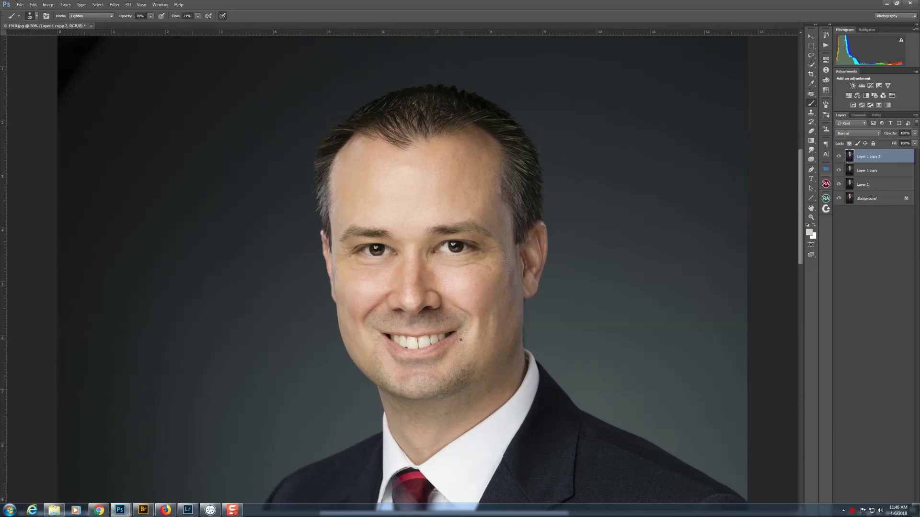
Select the teeth with a freehand lasso feathered by 2 px
key(ctrl+plus)
key(ctrl+plus)
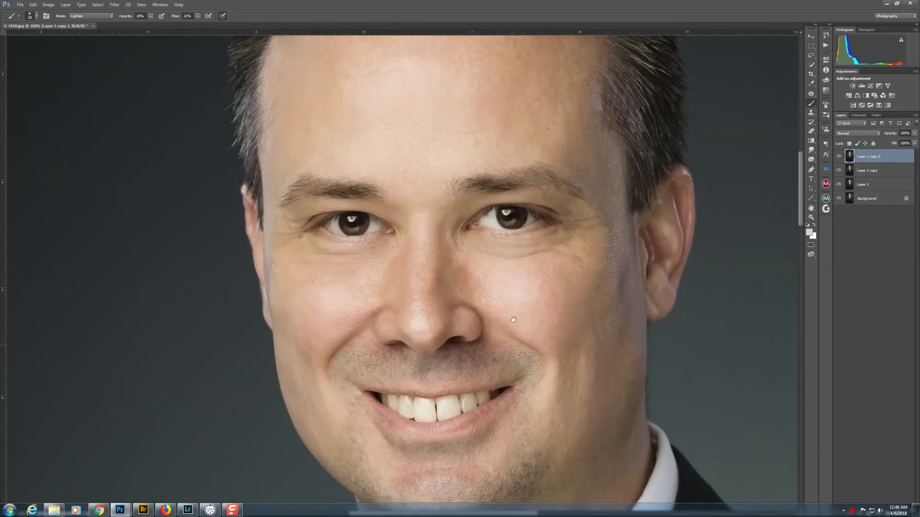
drag(514, 320, 517, 273)
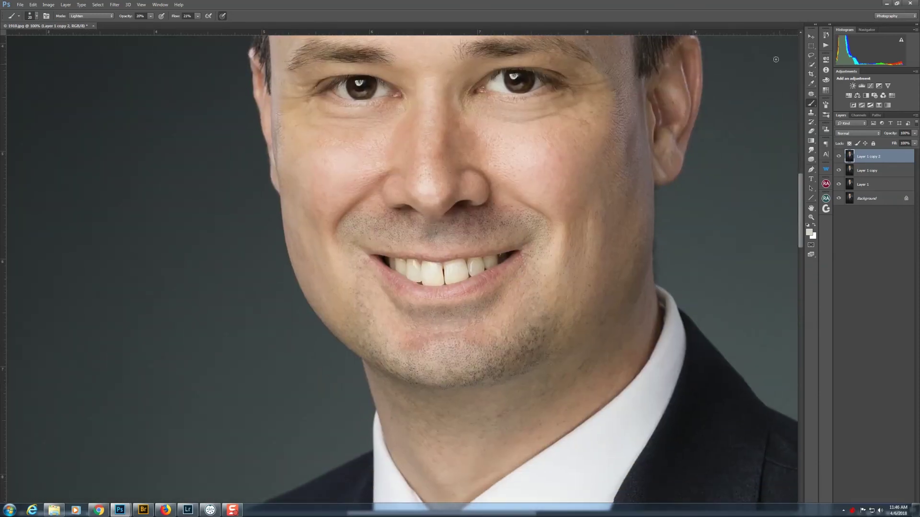
click(811, 56)
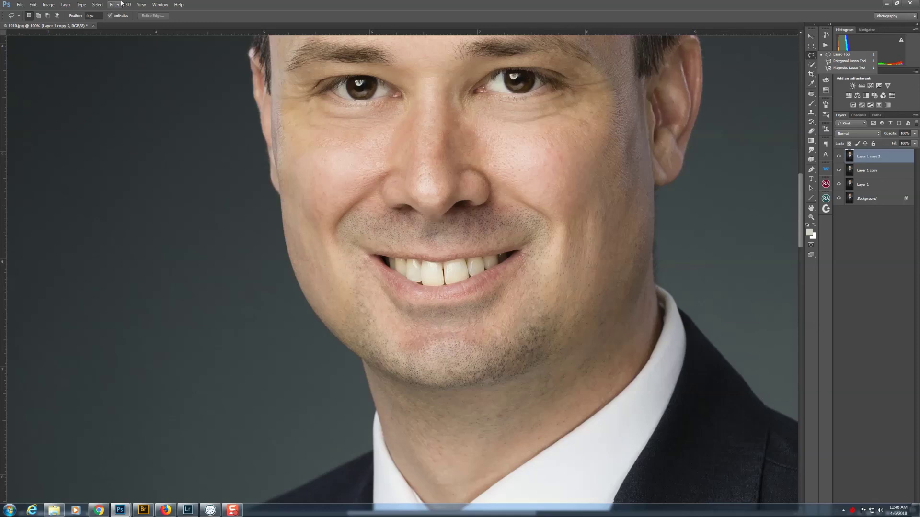
click(87, 16)
drag(87, 16, 84, 14)
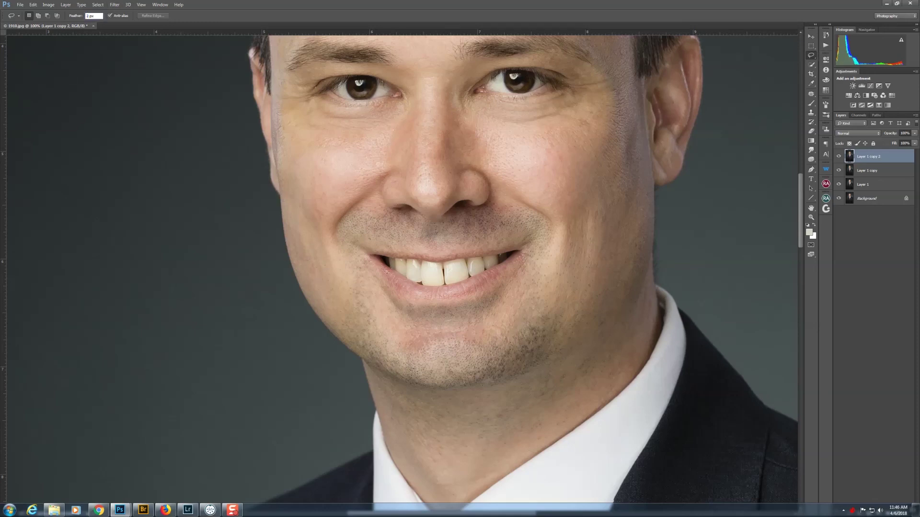
key(Return)
drag(383, 269, 379, 277)
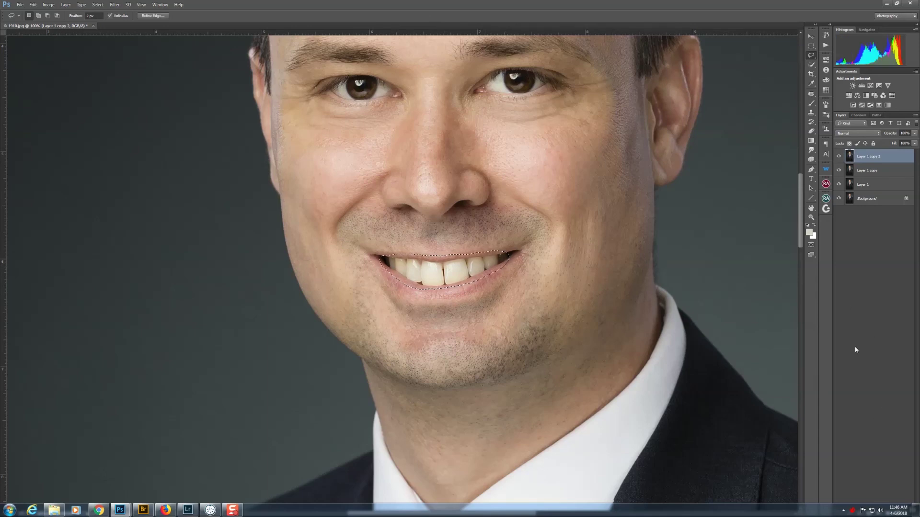
Add a Hue/Saturation adjustment layer above all layers, masked to the teeth selection
click(873, 340)
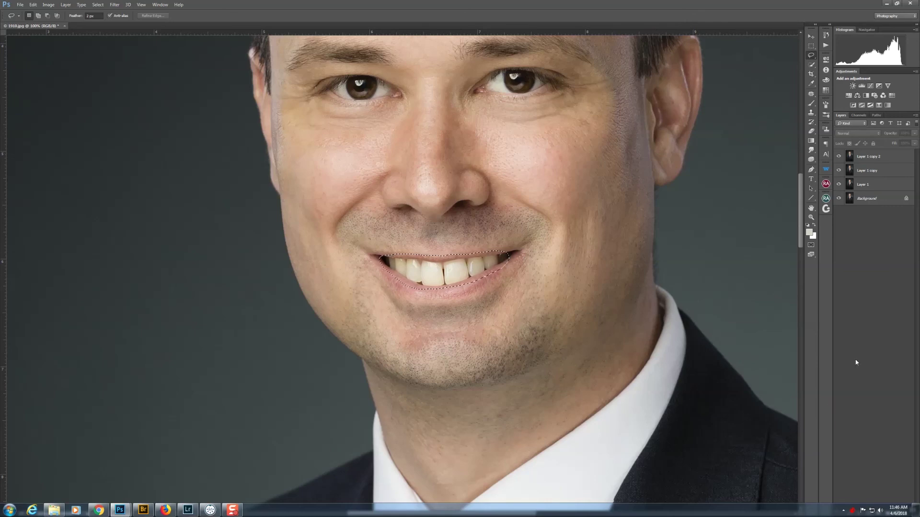
click(66, 4)
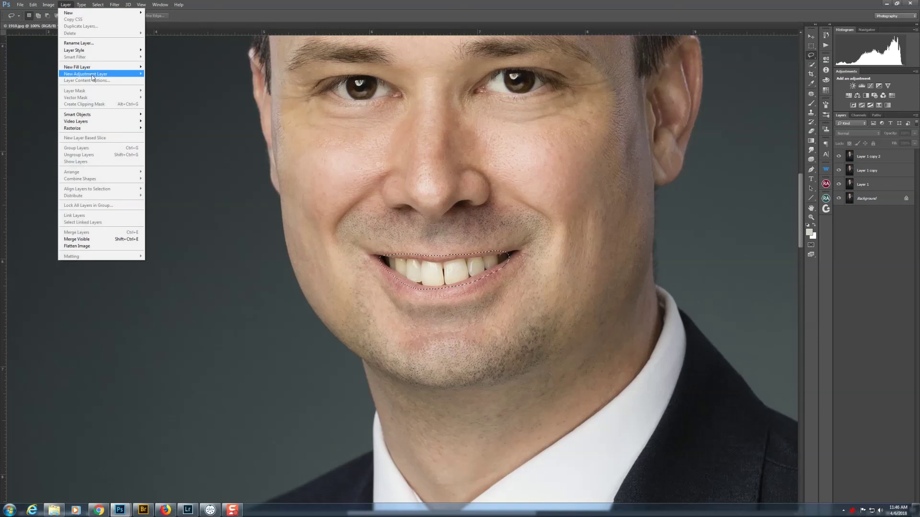
mouse_move(100, 74)
click(167, 111)
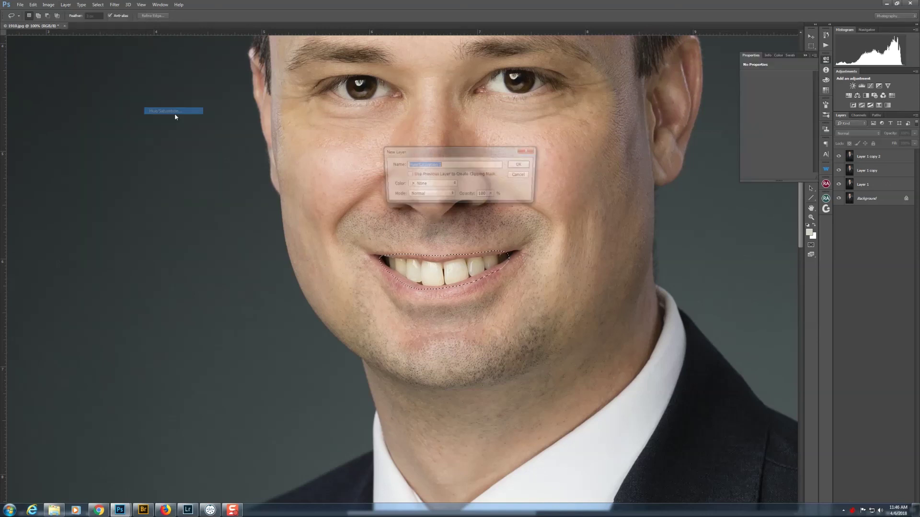
click(522, 165)
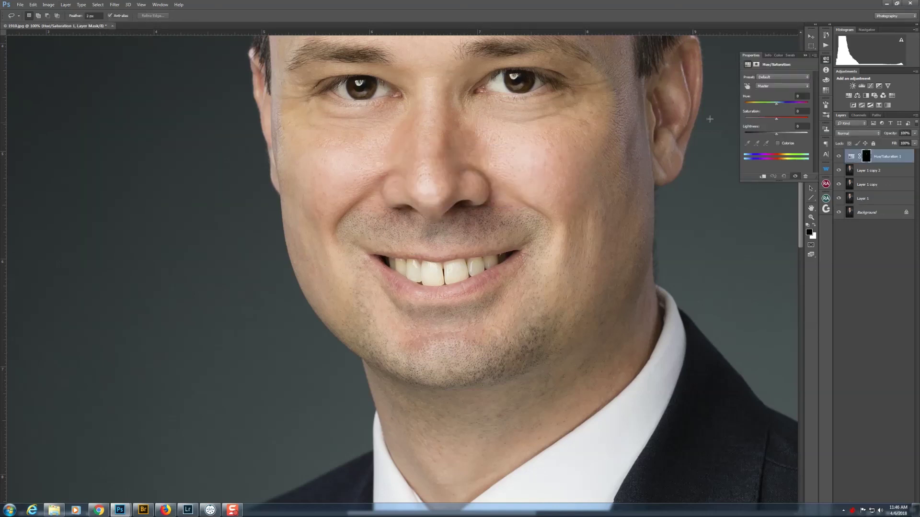
Whiten the teeth by strongly reducing the Yellows saturation and nudging the lightness up in the Hue/Saturation adjustment
click(784, 86)
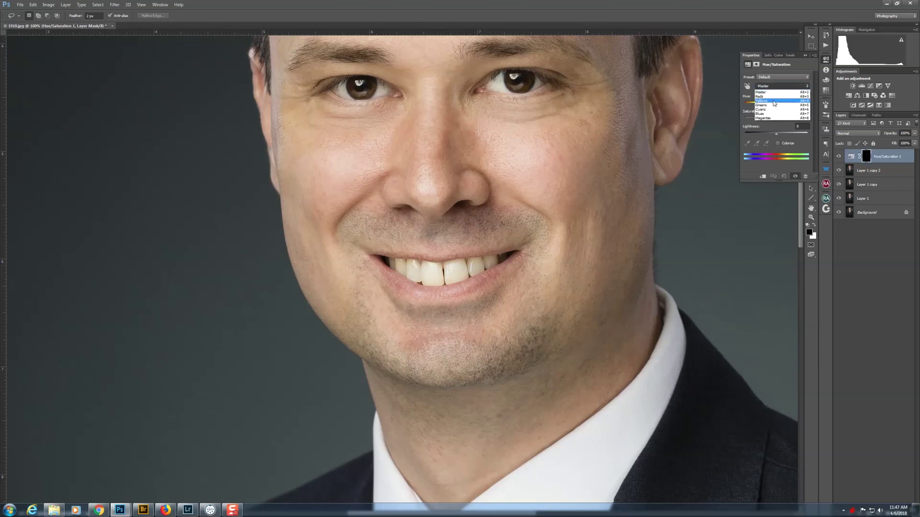
click(786, 95)
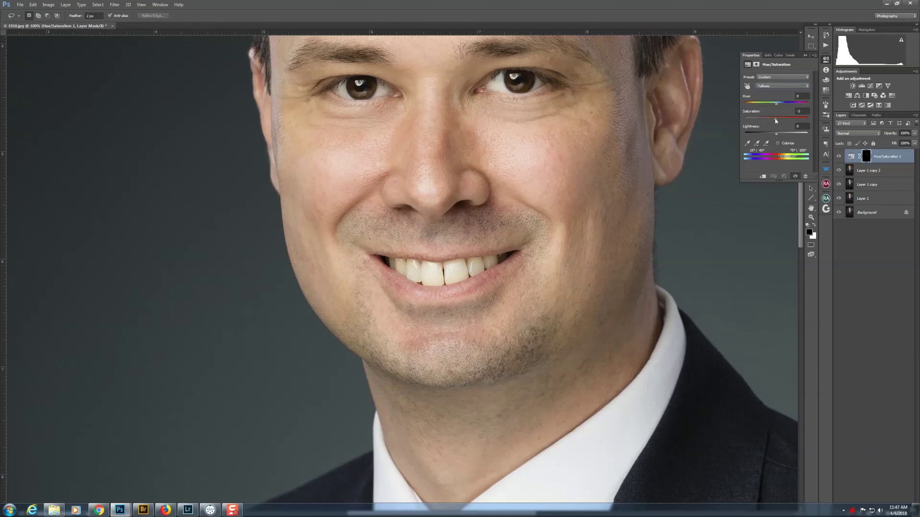
drag(776, 120, 748, 117)
drag(746, 118, 778, 137)
click(806, 56)
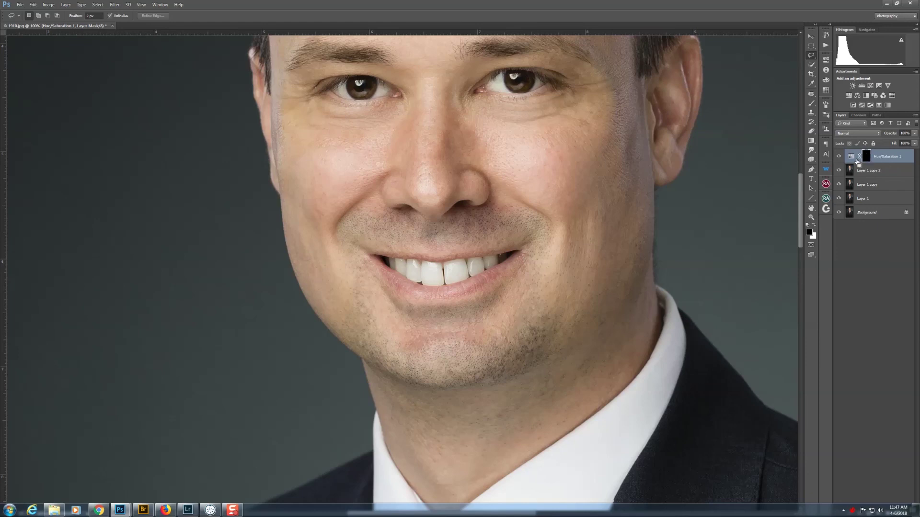
Stamp all visible layers onto a new top layer and open it in the Liquify filter
key(ctrl+shift+alt+e)
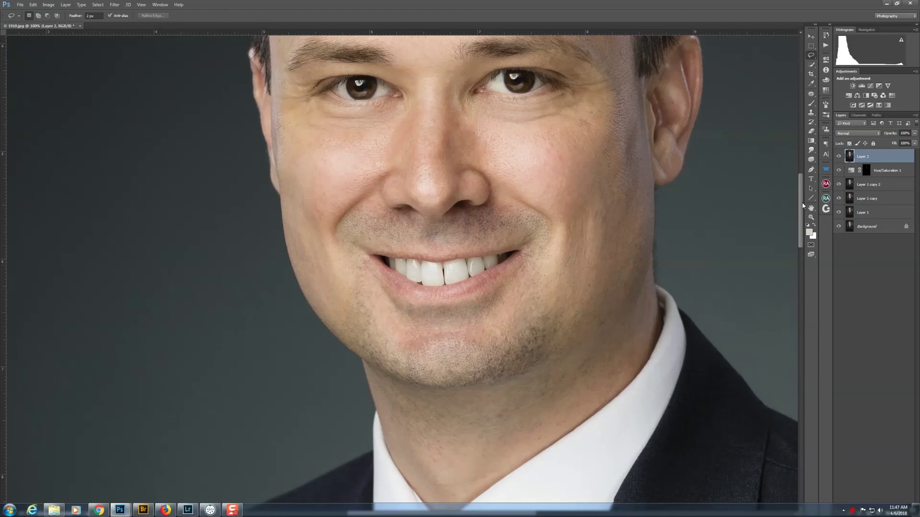
key(ctrl+minus)
key(ctrl+minus)
key(ctrl+minus)
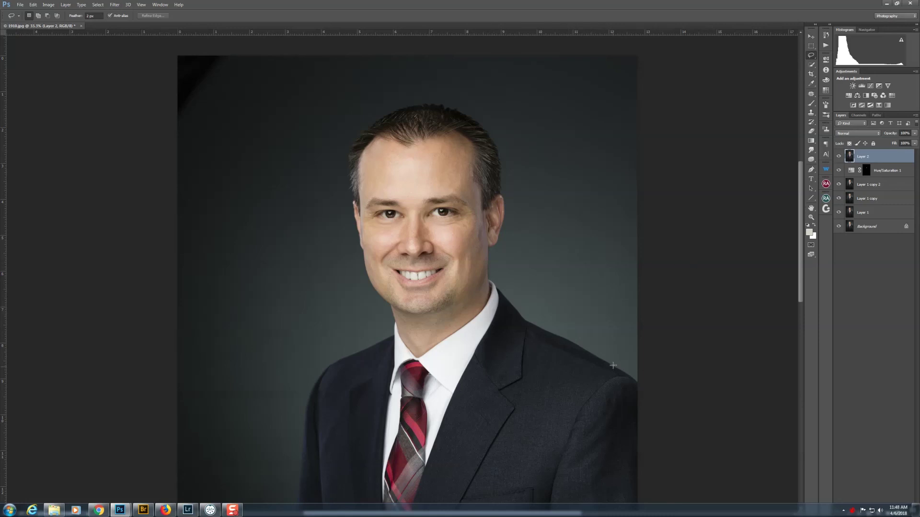
click(114, 4)
click(120, 60)
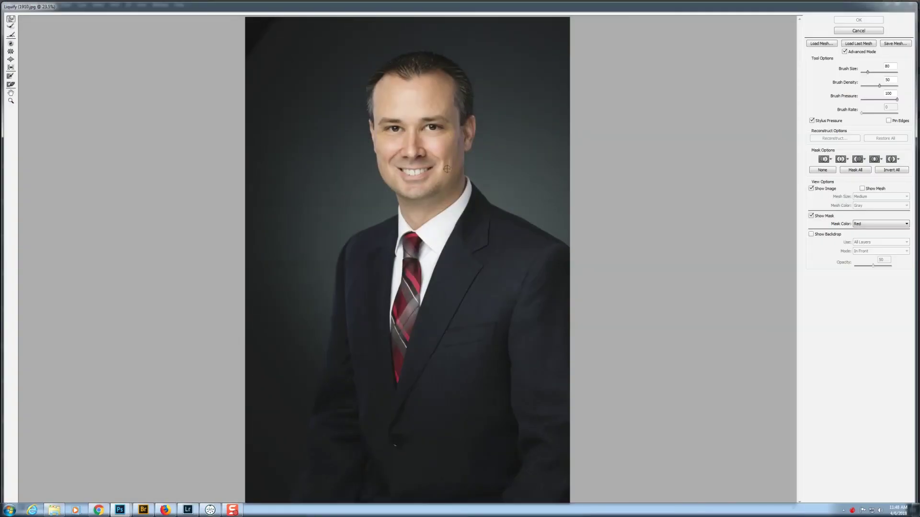
Reshape the shoulder line on the image's right using Liquify with brush size 800, apply it, and compare before and after
key(bracketright)
key(bracketright)
key(bracketright)
key(bracketright)
key(bracketright)
key(bracketright)
key(bracketright)
key(bracketright)
key(bracketright)
key(bracketright)
key(bracketright)
key(bracketright)
key(bracketright)
key(bracketright)
key(bracketright)
key(bracketright)
key(bracketright)
key(bracketright)
key(bracketright)
key(bracketright)
key(bracketright)
drag(525, 203, 524, 200)
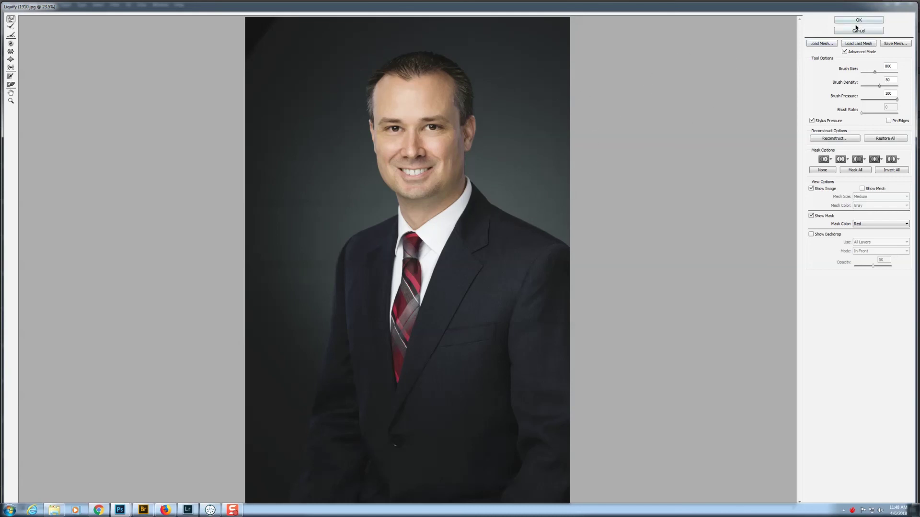
click(859, 20)
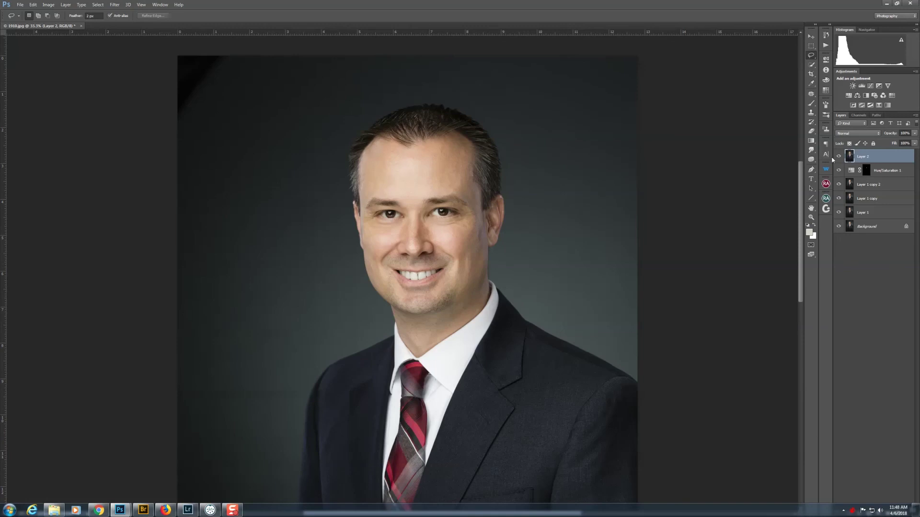
click(838, 156)
click(839, 156)
Add a grey-filled Soft Light layer for dodging and burning, and return the brush to Normal mode
key(F2)
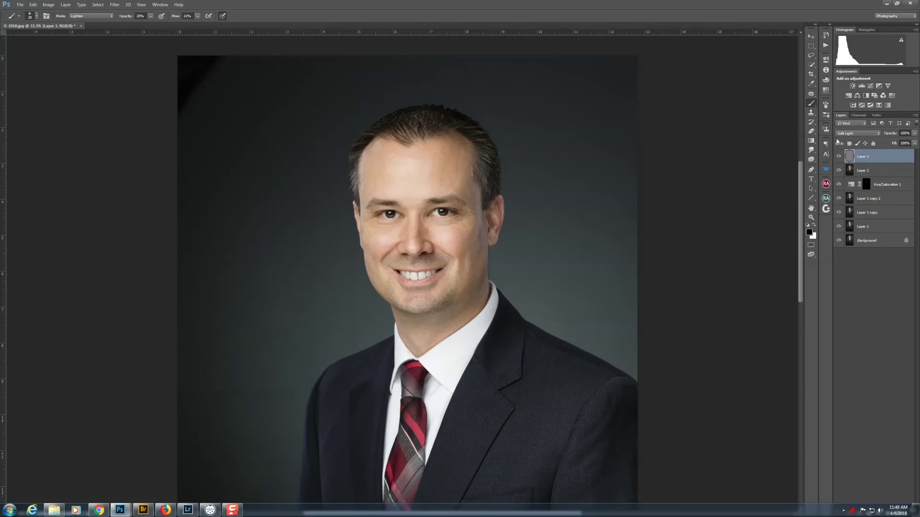
key(ctrl+plus)
key(ctrl+plus)
key(ctrl+plus)
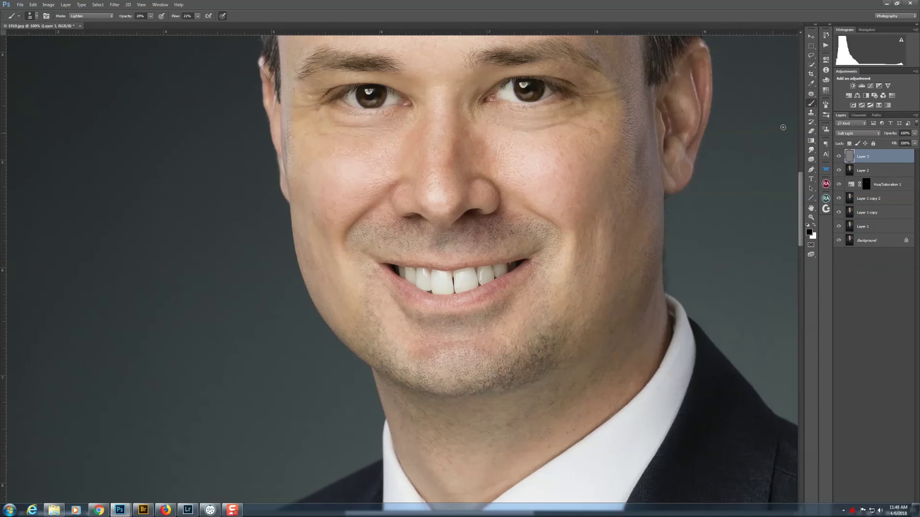
click(81, 16)
click(81, 19)
drag(366, 171, 377, 260)
key(ctrl+plus)
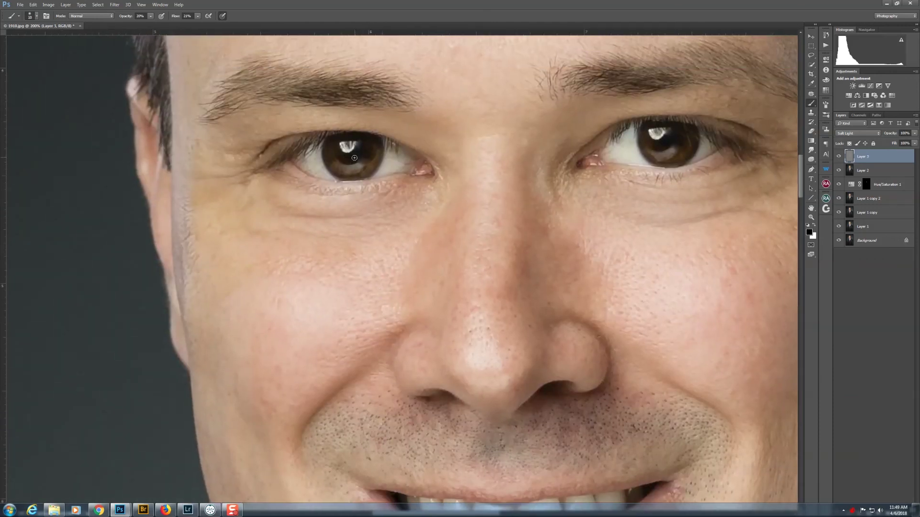
Dodge both eyes on the Soft Light layer with a small white brush at 20% opacity
key(bracketleft)
key(1)
key(])
key(])
key(])
key(bracketleft)
key(bracketleft)
key(bracketleft)
key(bracketleft)
key(2)
key(x)
key(bracketright)
key(bracketright)
mouse_move(342, 171)
mouse_down()
mouse_move(373, 152)
mouse_move(339, 168)
mouse_up()
mouse_move(651, 134)
mouse_down()
mouse_move(685, 144)
mouse_move(684, 135)
mouse_move(625, 150)
mouse_up()
Switch to a smaller black brush at 20% opacity for burning fine details around the eyes
key(x)
key(2)
key(bracketleft)
key(bracketleft)
key(bracketleft)
Compare the whole portrait with and without the dodge-and-burn layer
key(ctrl+minus)
key(ctrl+minus)
key(ctrl+minus)
key(ctrl+minus)
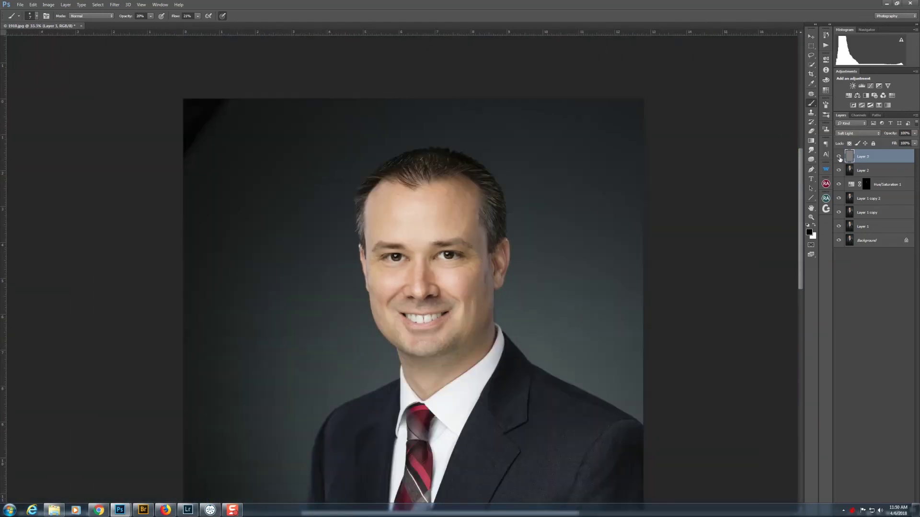
click(839, 156)
click(839, 156)
key(ctrl+minus)
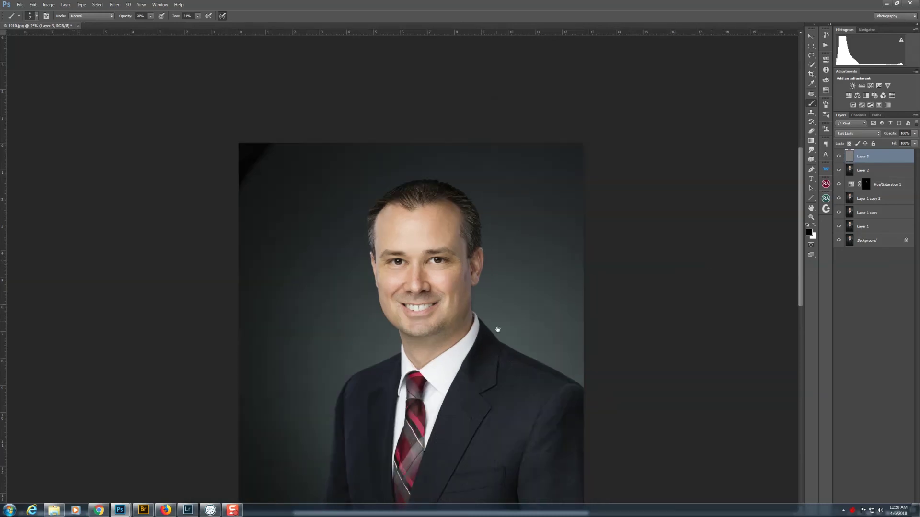
mouse_move(498, 330)
mouse_down()
mouse_move(487, 248)
mouse_move(460, 276)
mouse_up()
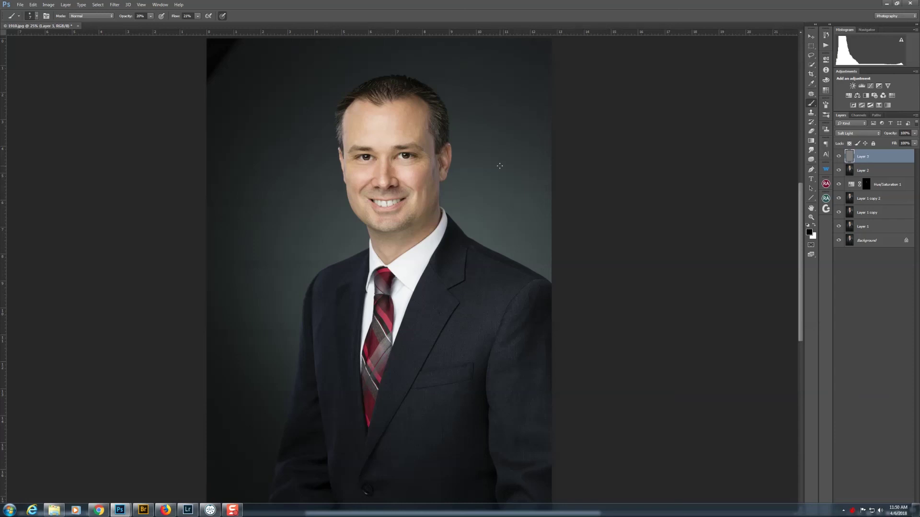
Stamp the visible layers onto a new top layer and apply Imagenomic Portraiture's Default preset, output to a new layer
key(ctrl+shift+alt+e)
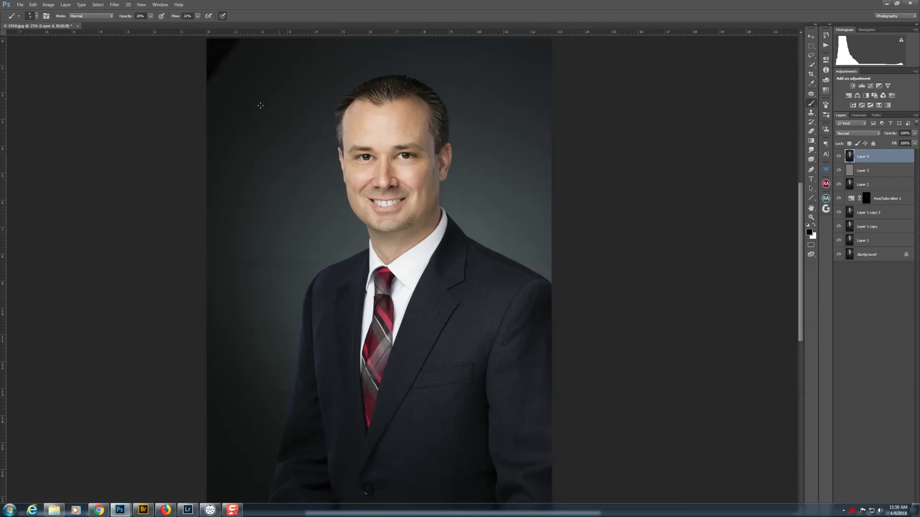
click(115, 4)
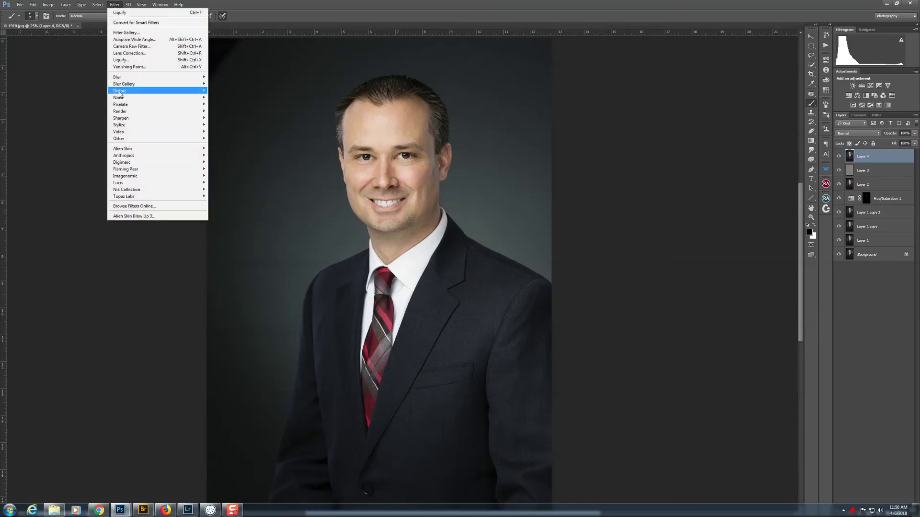
mouse_move(145, 176)
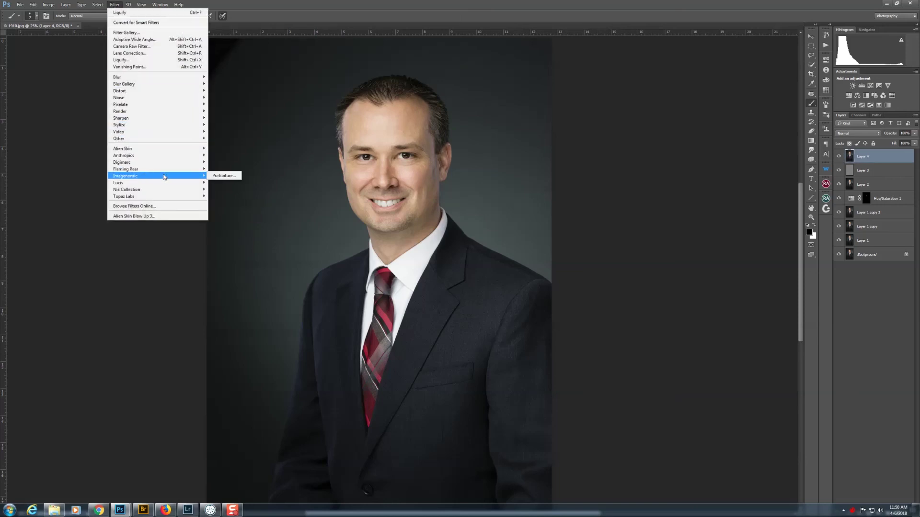
click(219, 175)
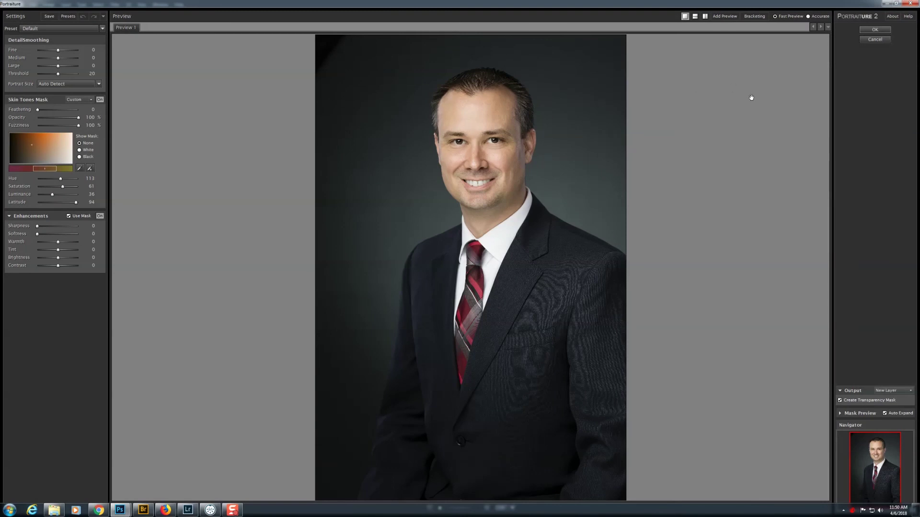
click(875, 30)
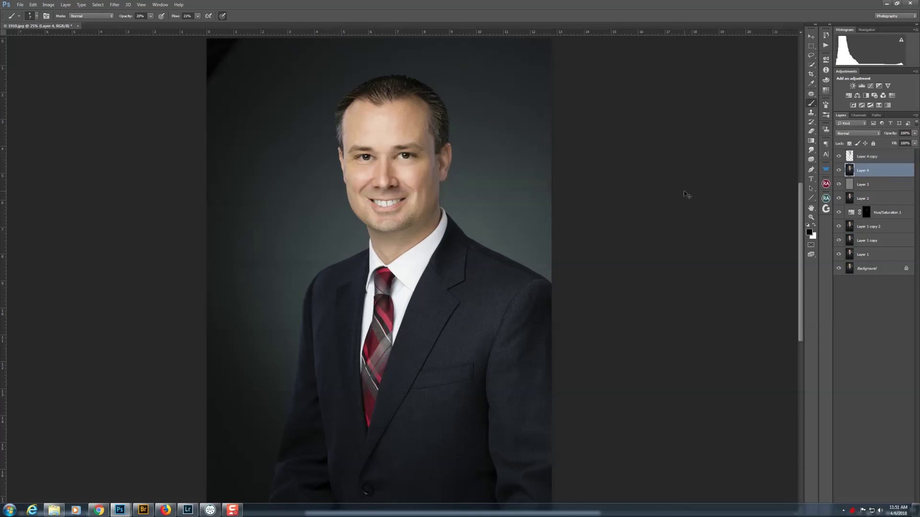
Lower the opacity of the Portraiture skin-smoothing layer to about 28%
key(ctrl+plus)
key(ctrl+plus)
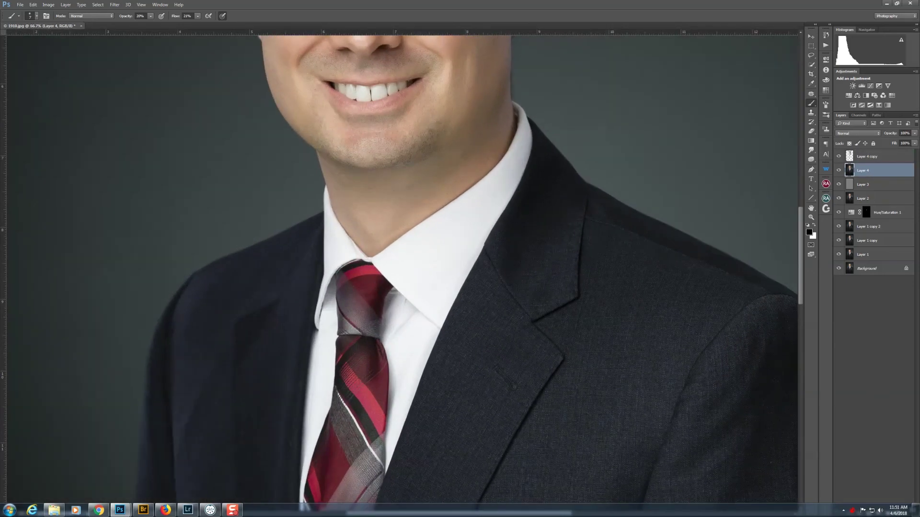
key(ctrl+plus)
drag(379, 139, 381, 294)
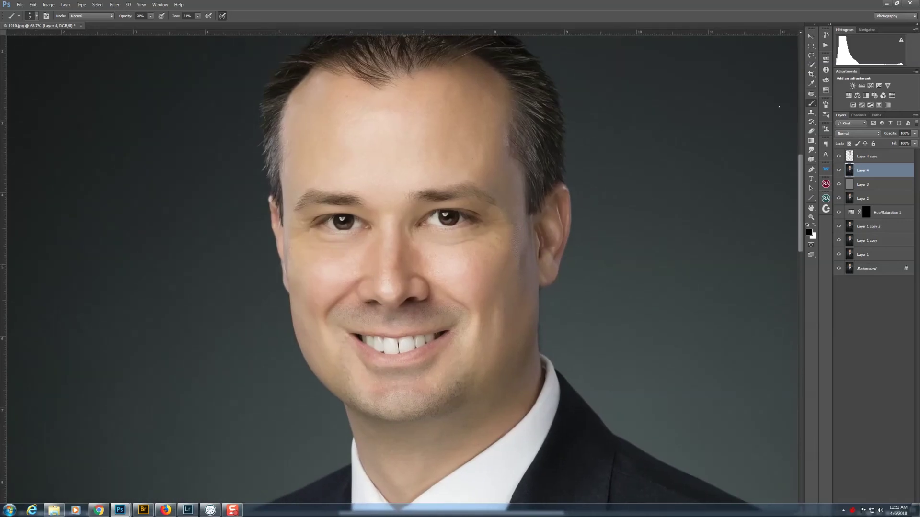
click(901, 154)
click(917, 135)
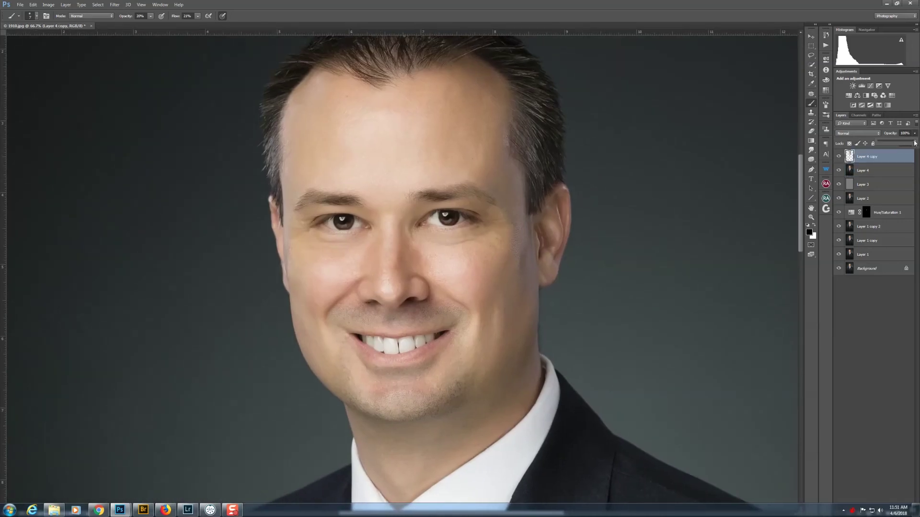
drag(914, 143, 890, 142)
drag(889, 142, 889, 142)
click(234, 512)
click(841, 210)
Erase the skin smoothing over the eyes and hair at 100% opacity, enlarging the Eraser to 125 px
click(811, 131)
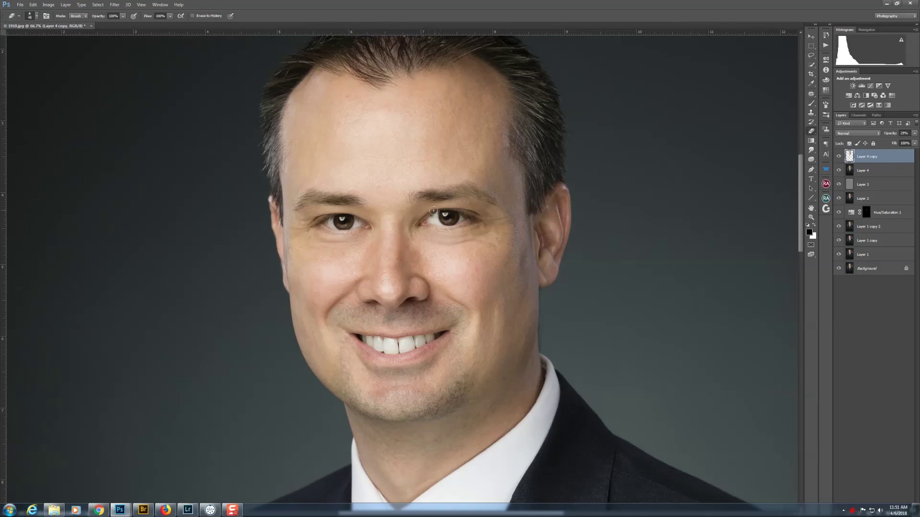
mouse_move(443, 214)
mouse_down()
mouse_move(451, 216)
mouse_move(441, 216)
mouse_up()
drag(401, 103, 398, 170)
key(bracketright)
key(bracketright)
key(bracketright)
key(bracketright)
key(bracketright)
key(bracketright)
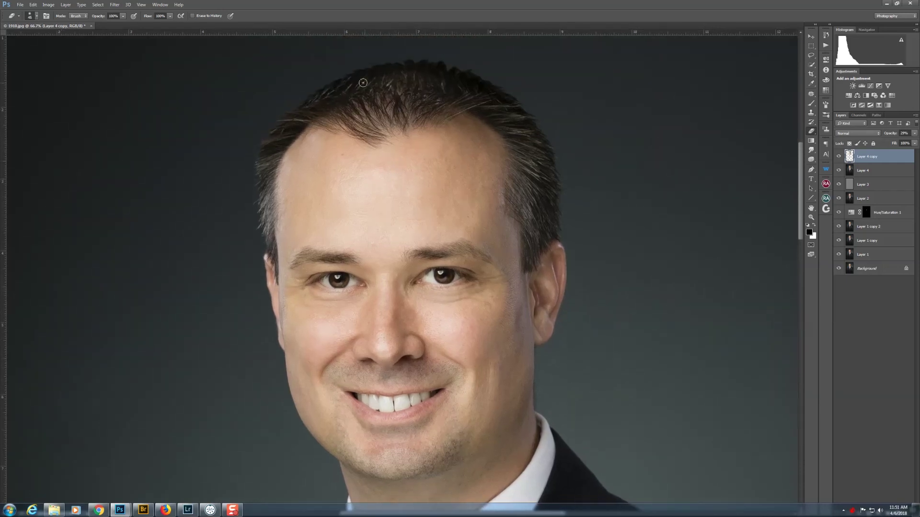
key(bracketright)
key(ctrl+minus)
key(ctrl+minus)
key(ctrl+minus)
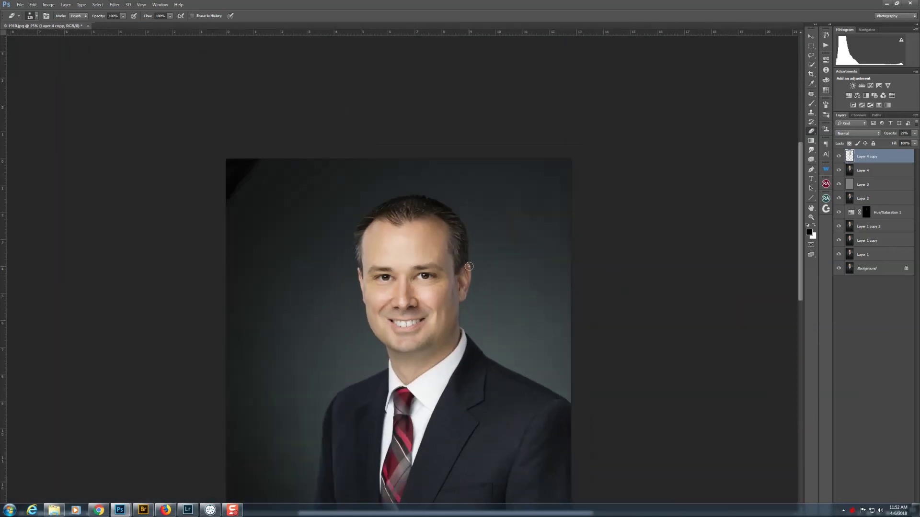